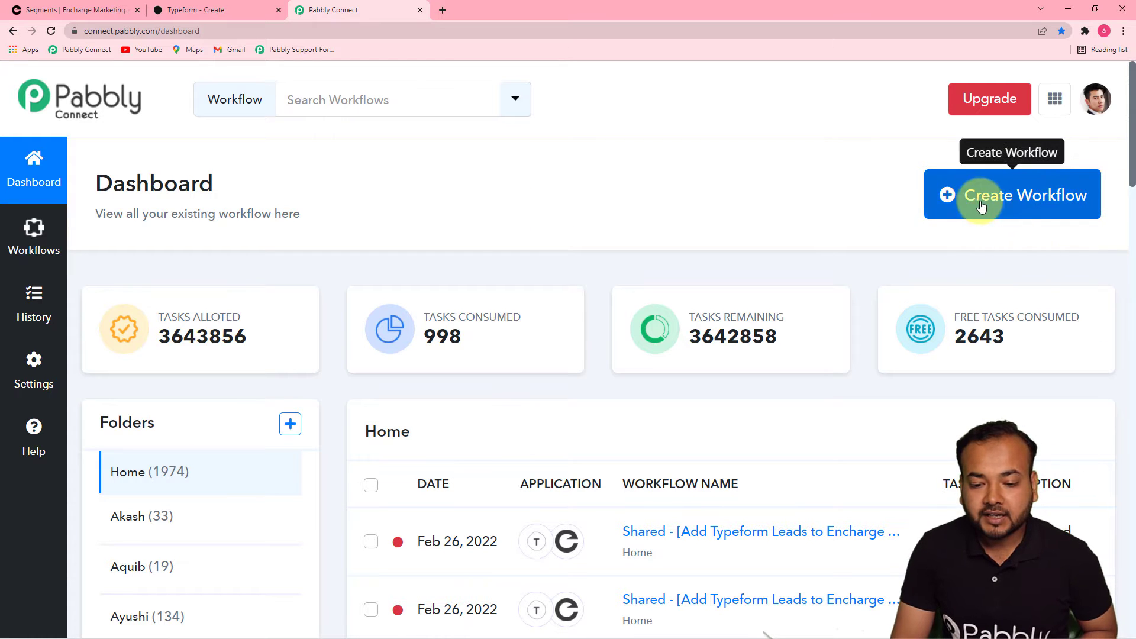
Create a new workflow titled 'Add Leads from Typeform into Encharge Automatically'
left_click(987, 220)
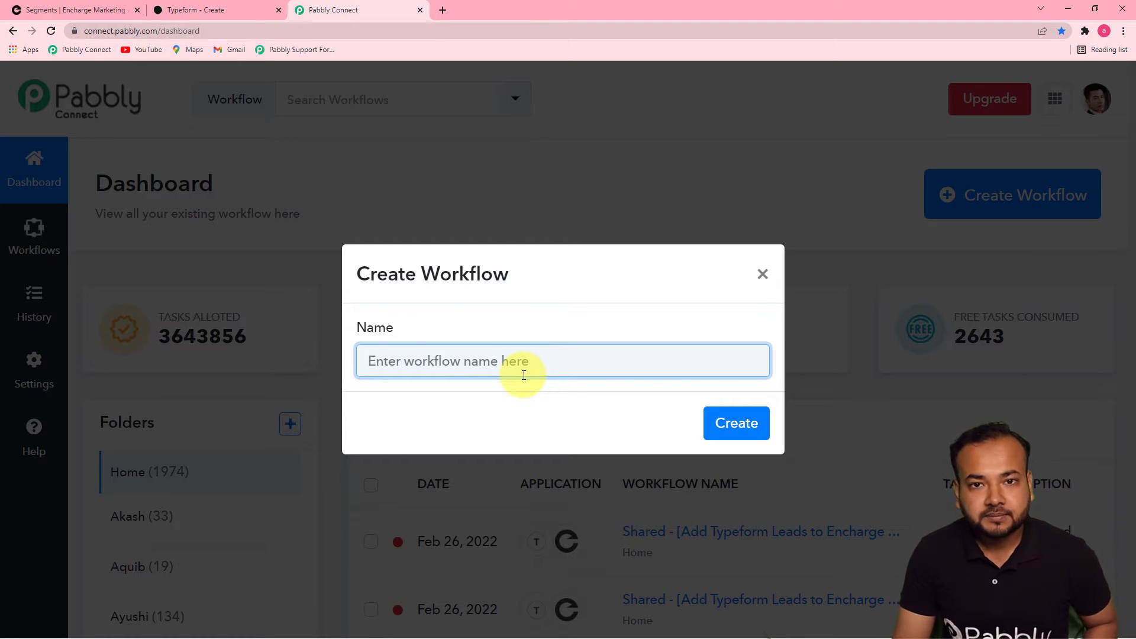
type("Add Leads from Typeform into Encharge Automatically")
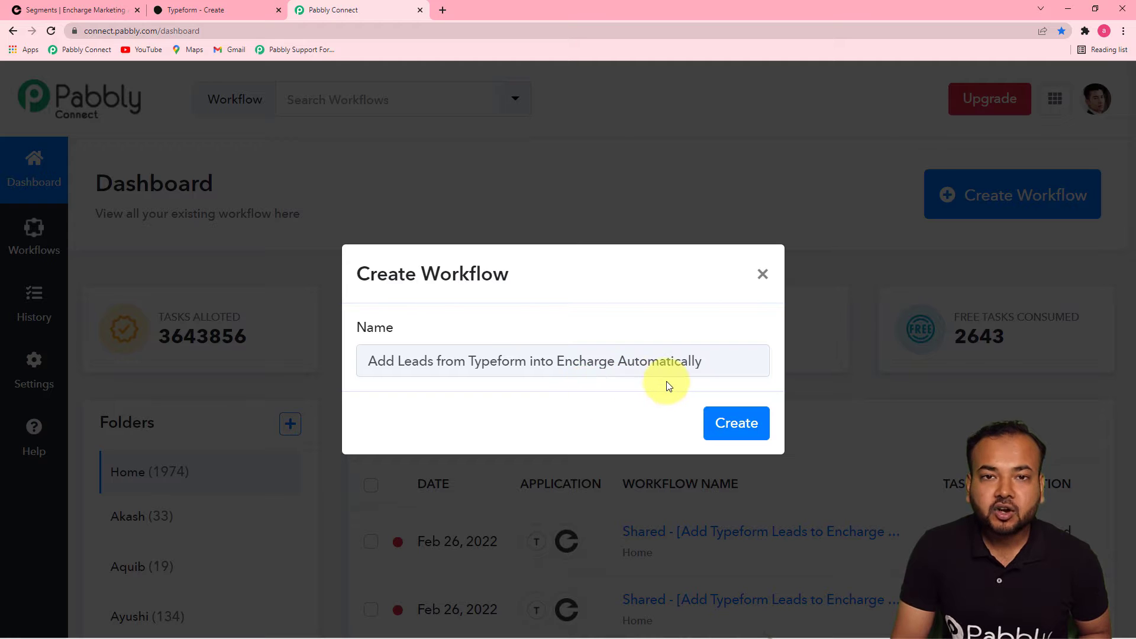
left_click(723, 430)
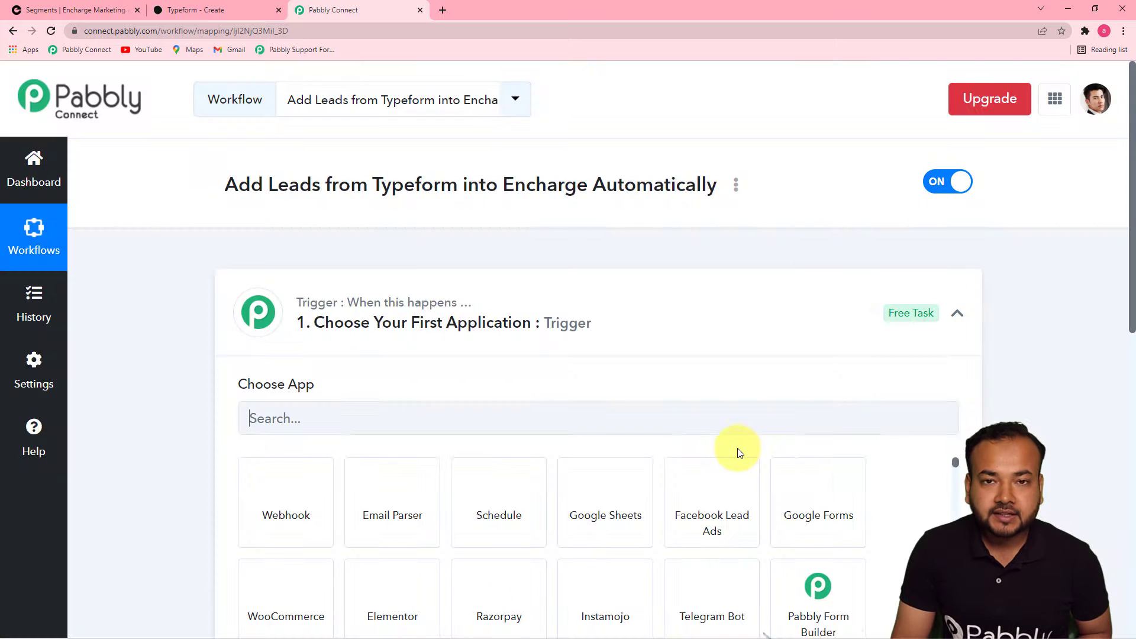
Set the trigger app to Typeform with the New Entry trigger event
left_click(960, 322)
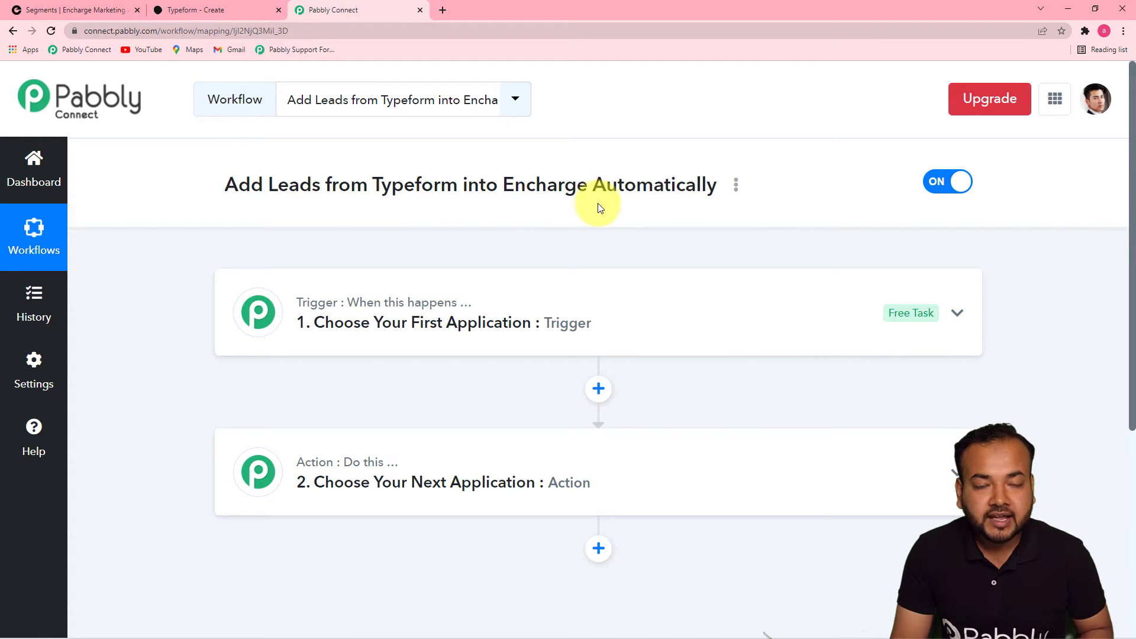
left_click(340, 349)
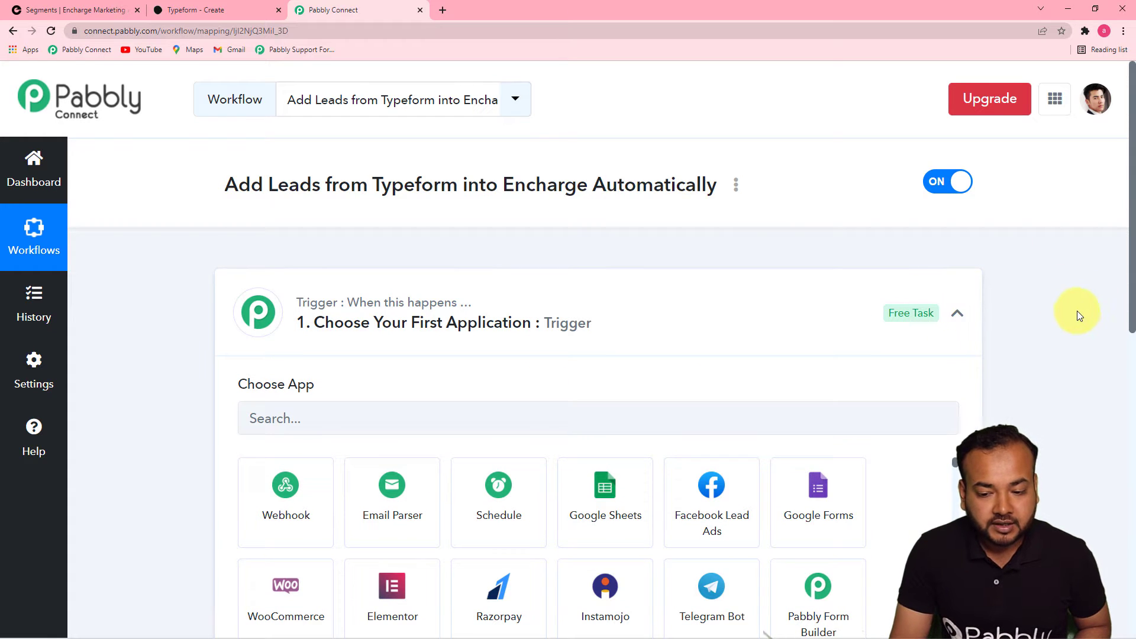
left_click_drag(1133, 283, 1128, 343)
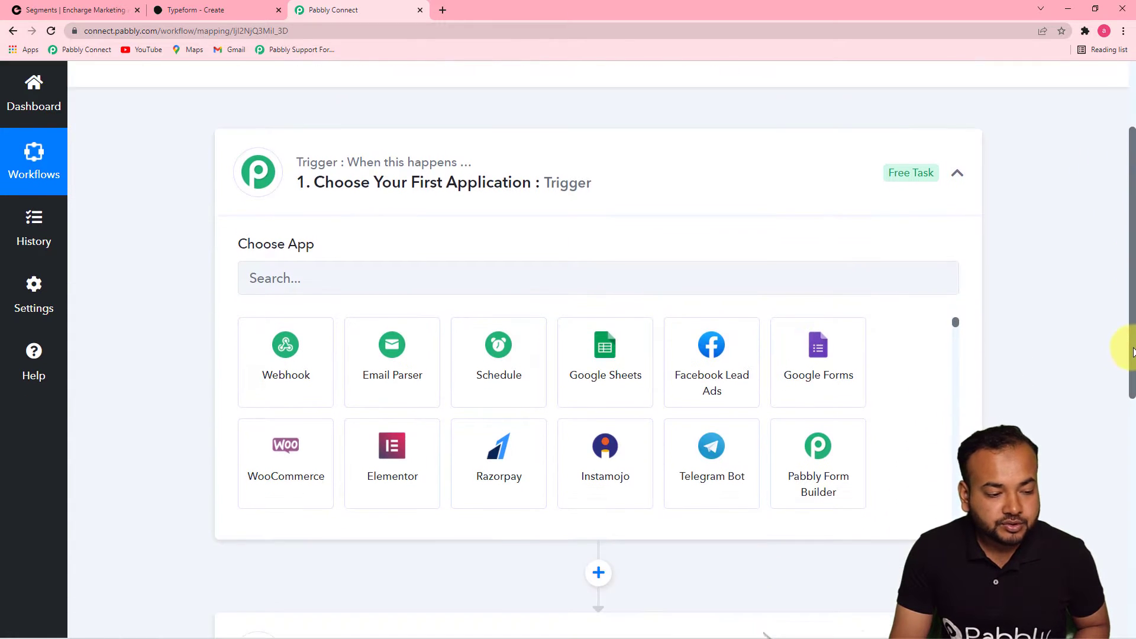
left_click(615, 281)
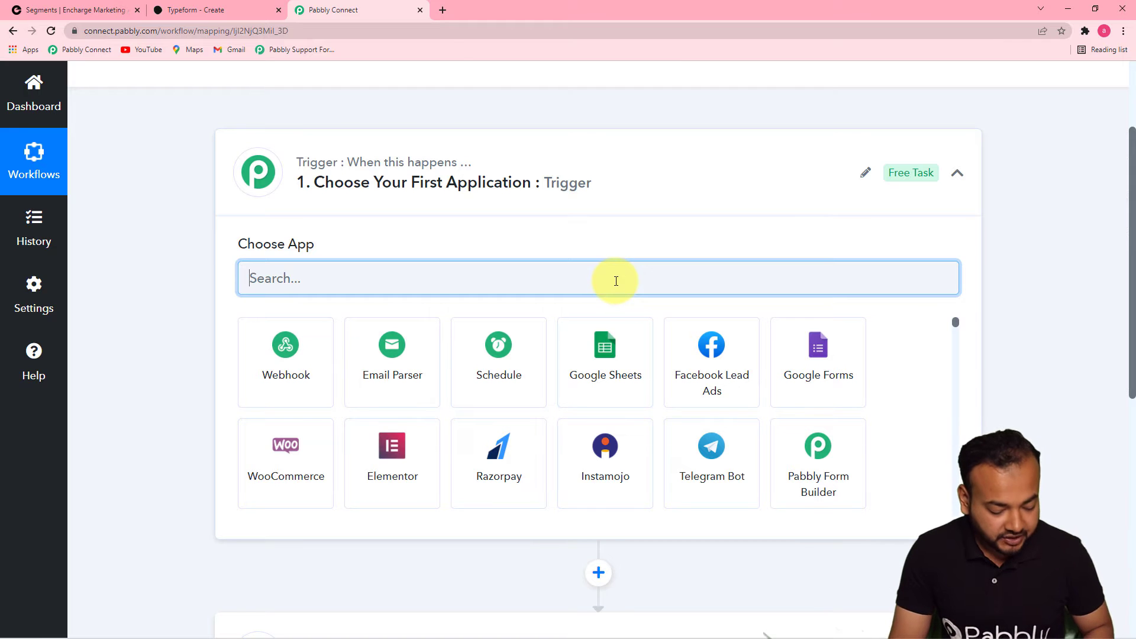
type("typ")
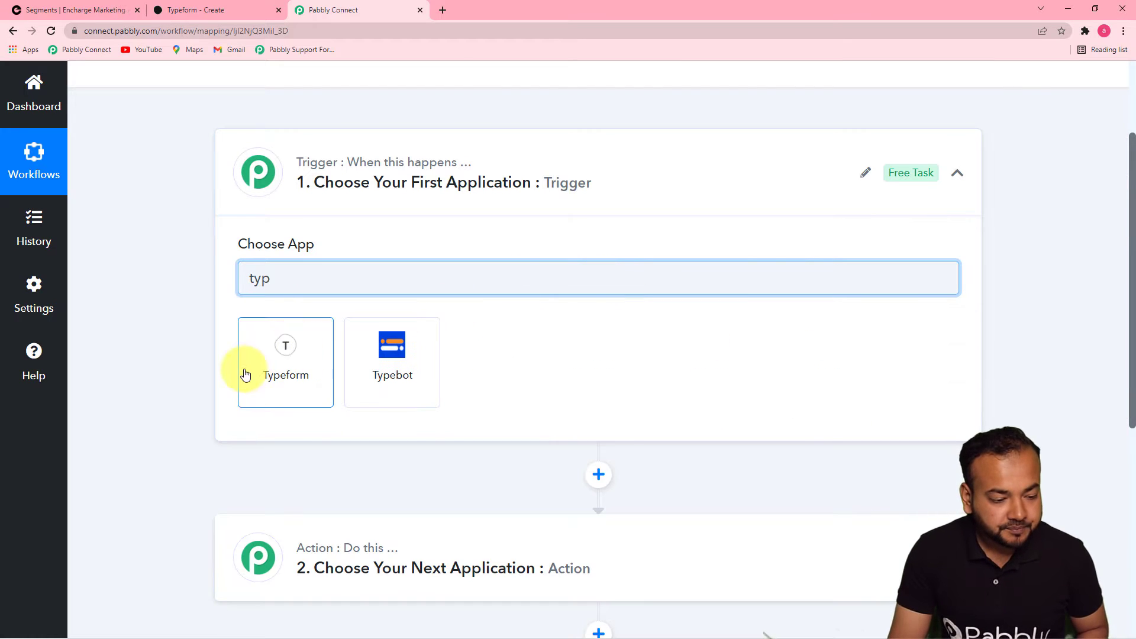
left_click(264, 373)
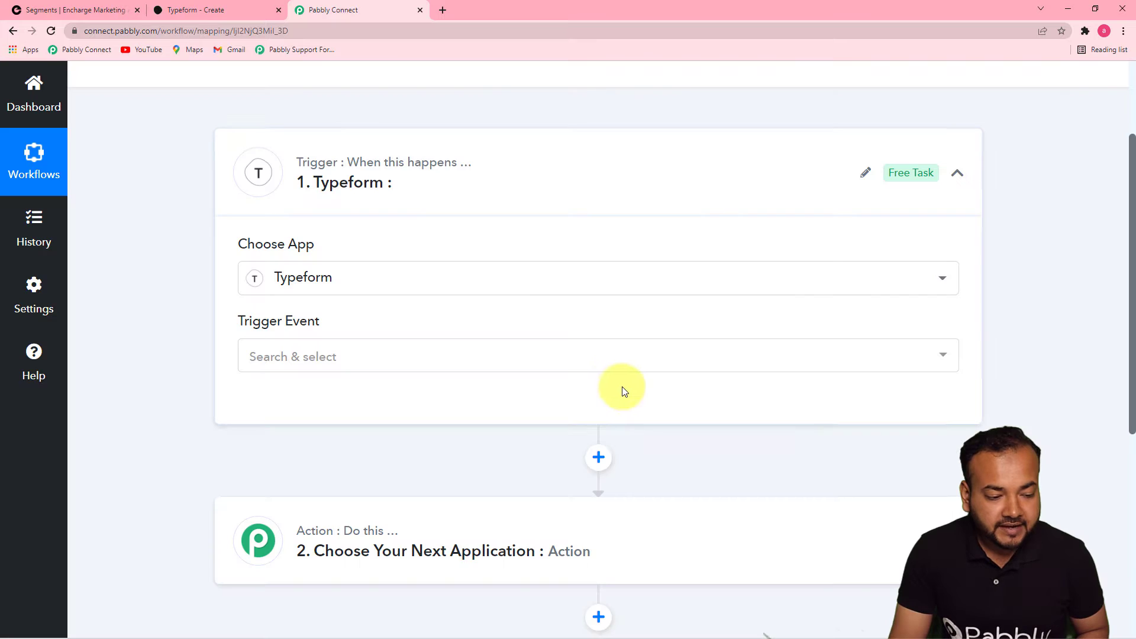
left_click(573, 359)
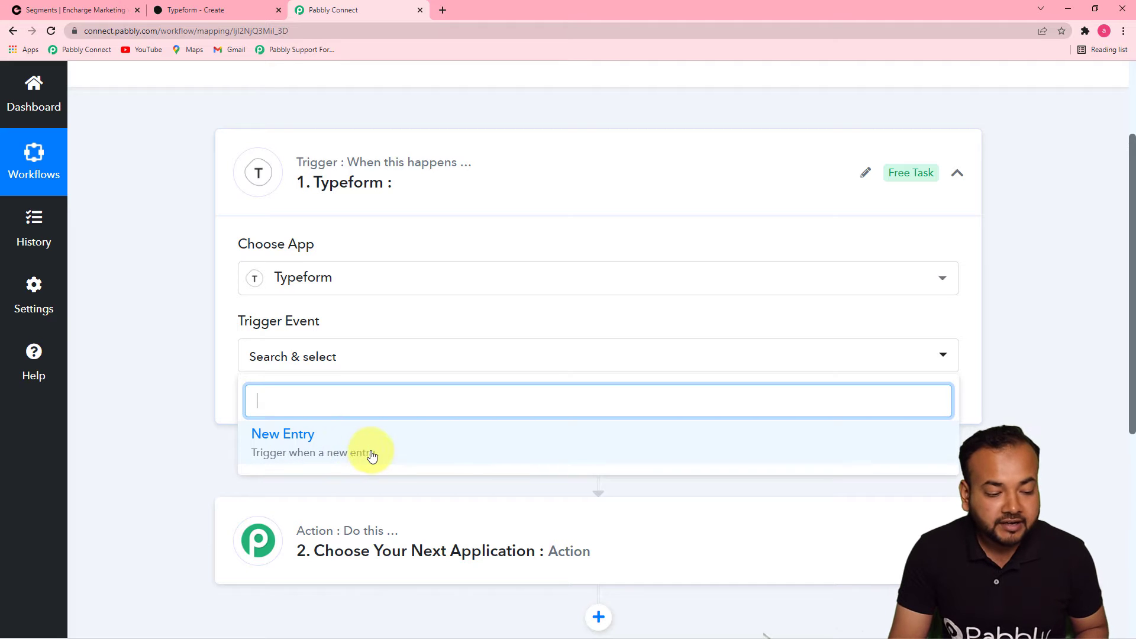
left_click(351, 454)
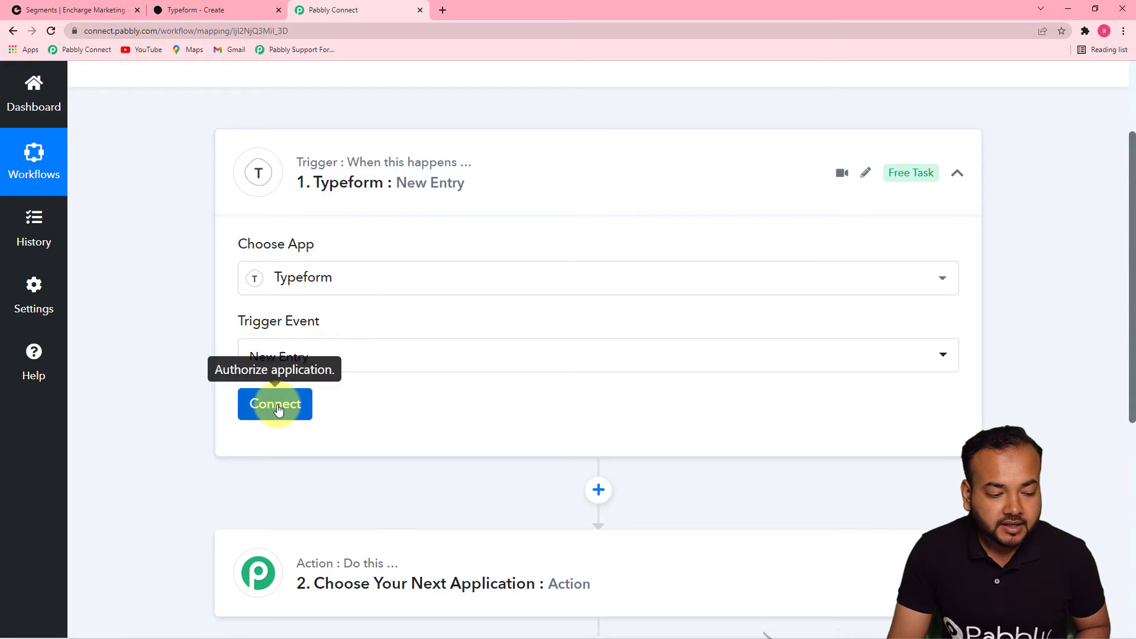
Add a new Typeform connection to the trigger and accept the requested permissions
left_click(278, 410)
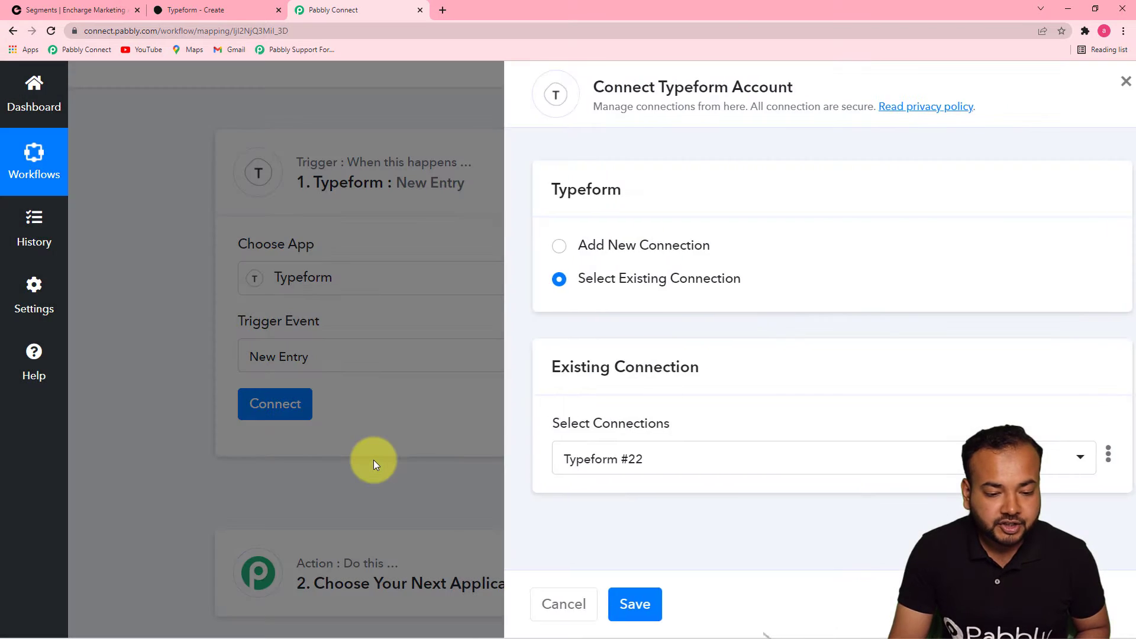
left_click(536, 246)
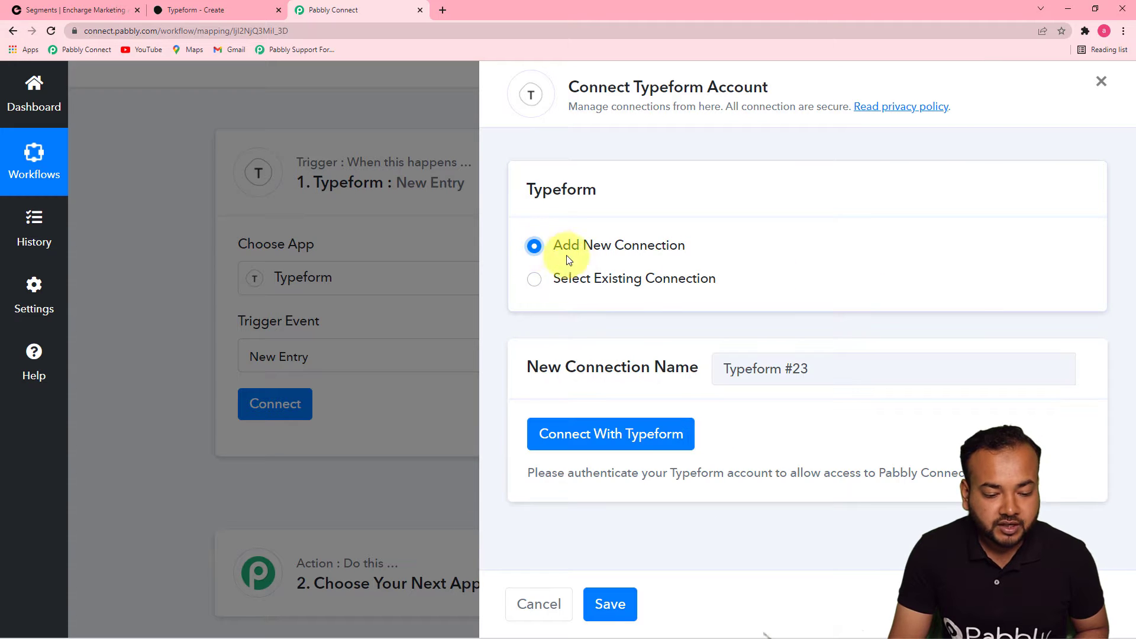
left_click(620, 430)
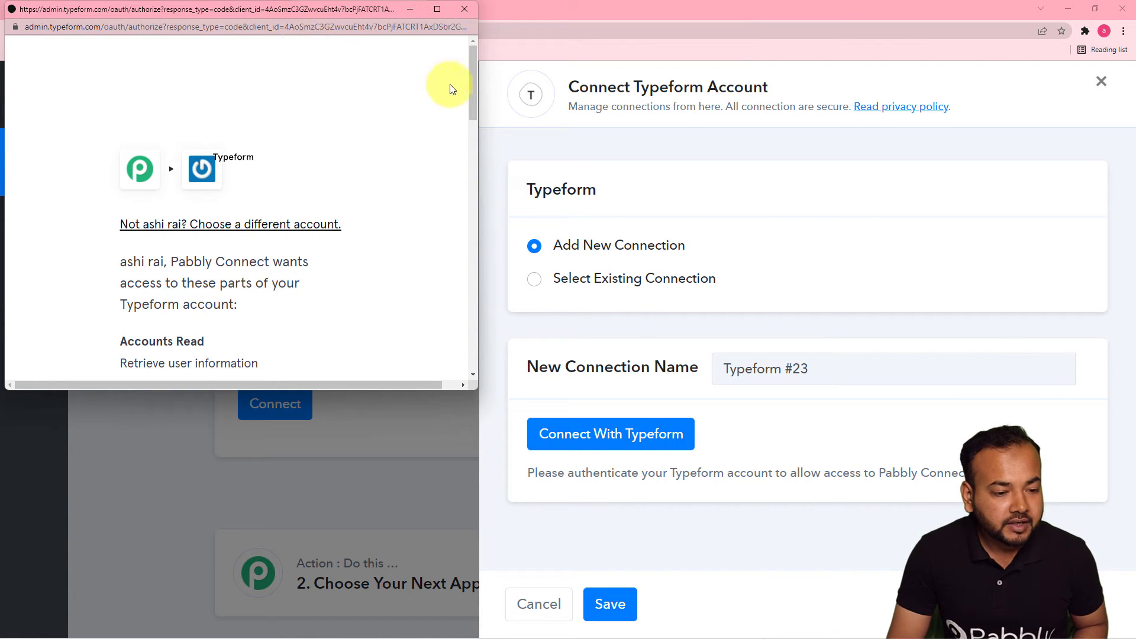
left_click_drag(470, 75, 449, 331)
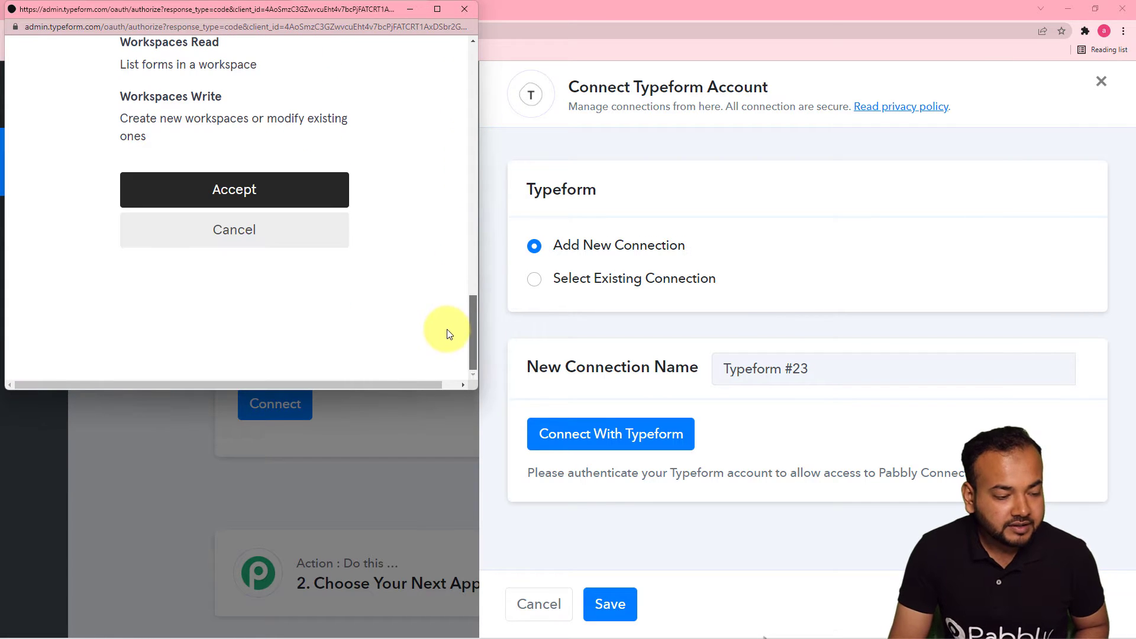
left_click(314, 206)
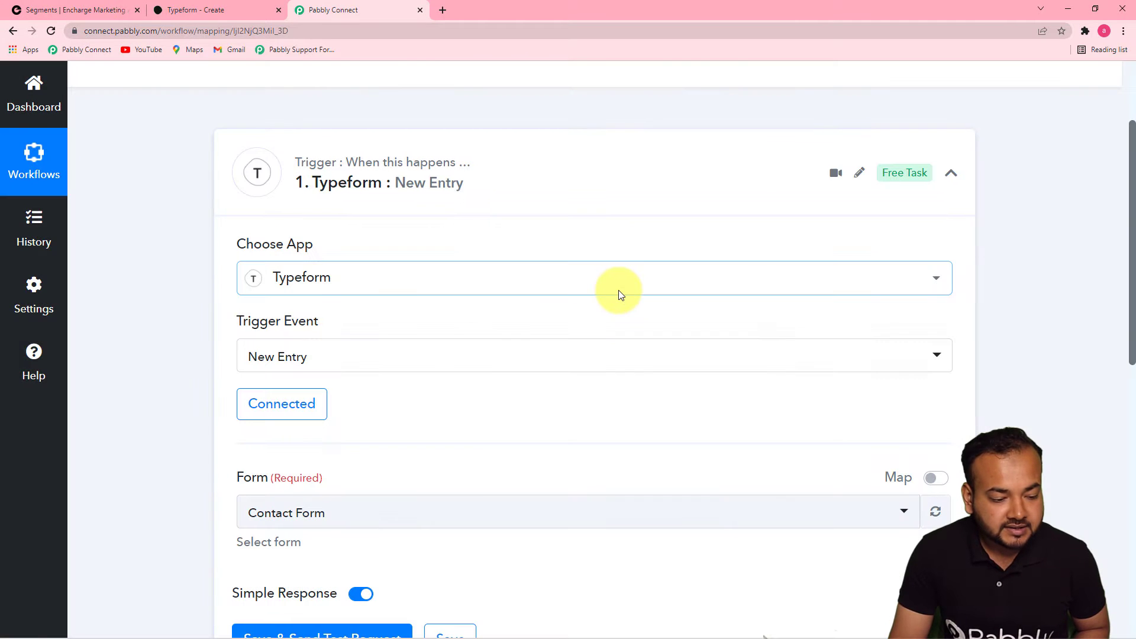
Watch Registration Form (copy) in the trigger and save it to await a test request
left_click_drag(1125, 241, 1108, 370)
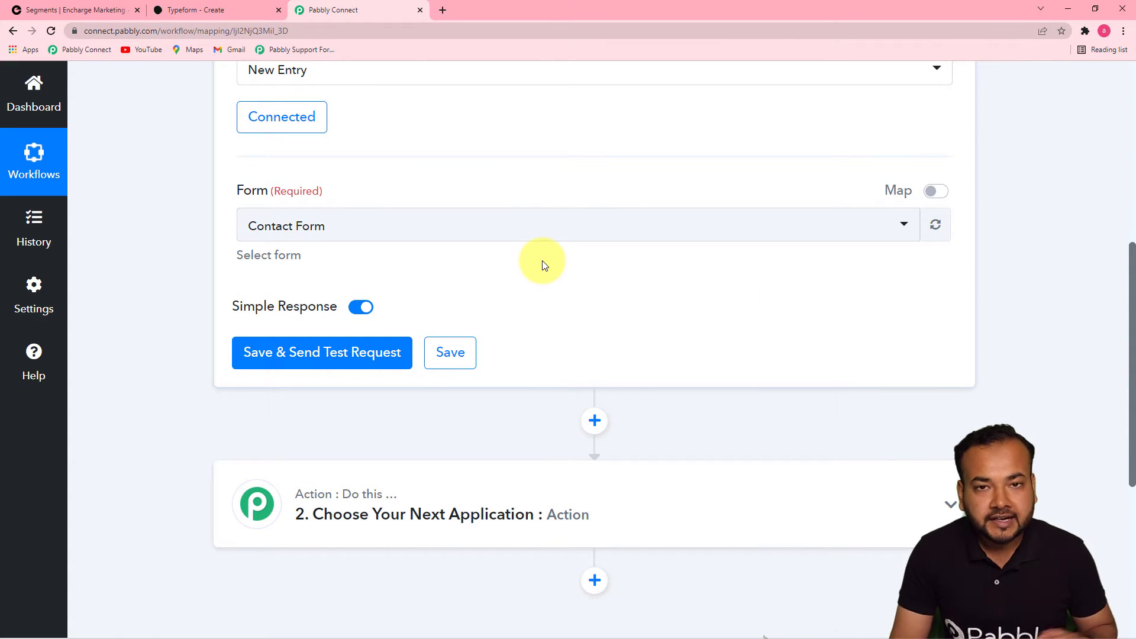
left_click(244, 12)
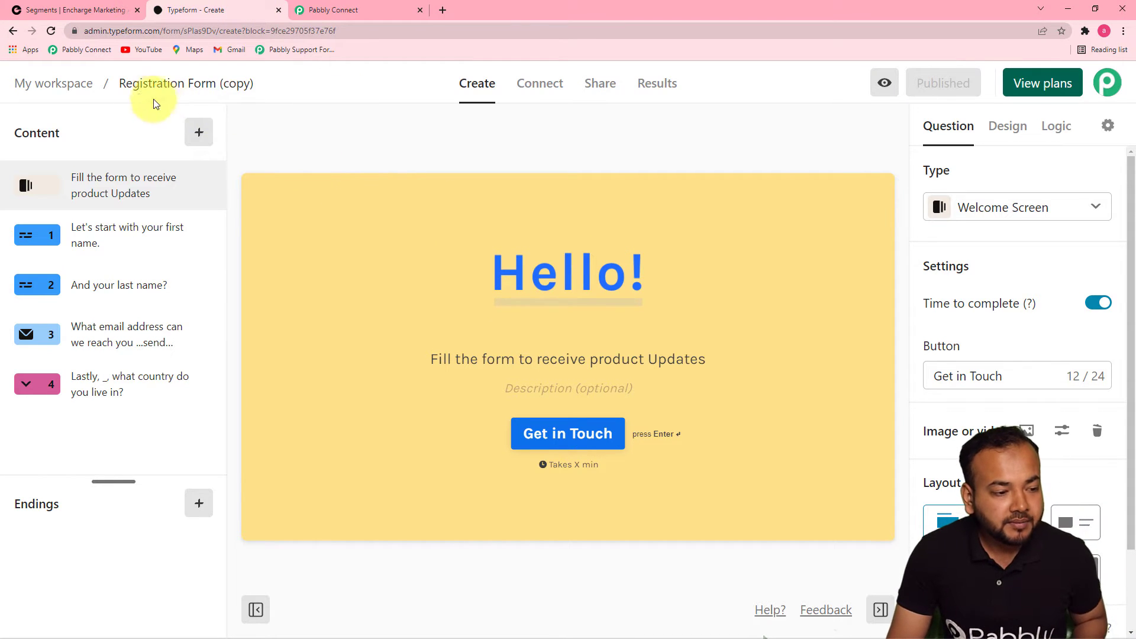
left_click(369, 16)
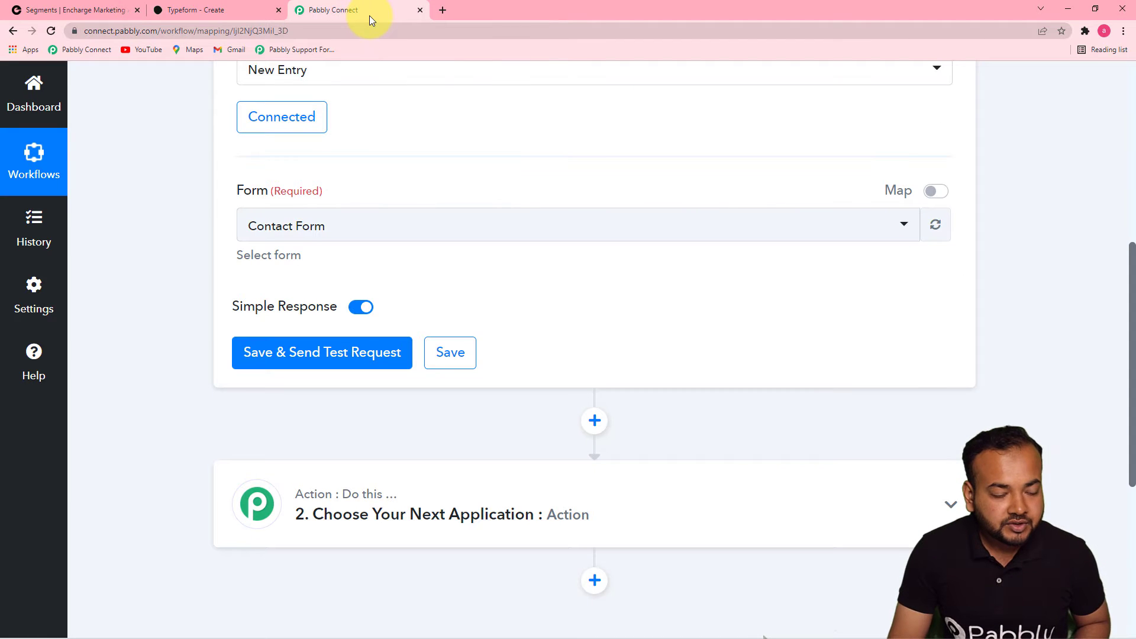
left_click(424, 241)
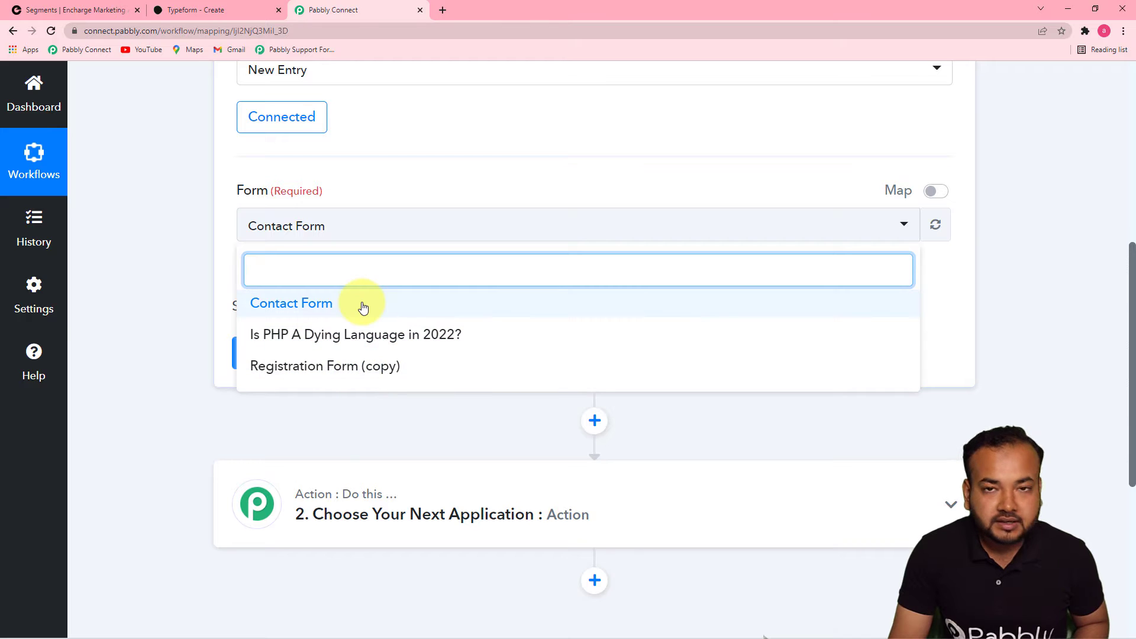
left_click(308, 368)
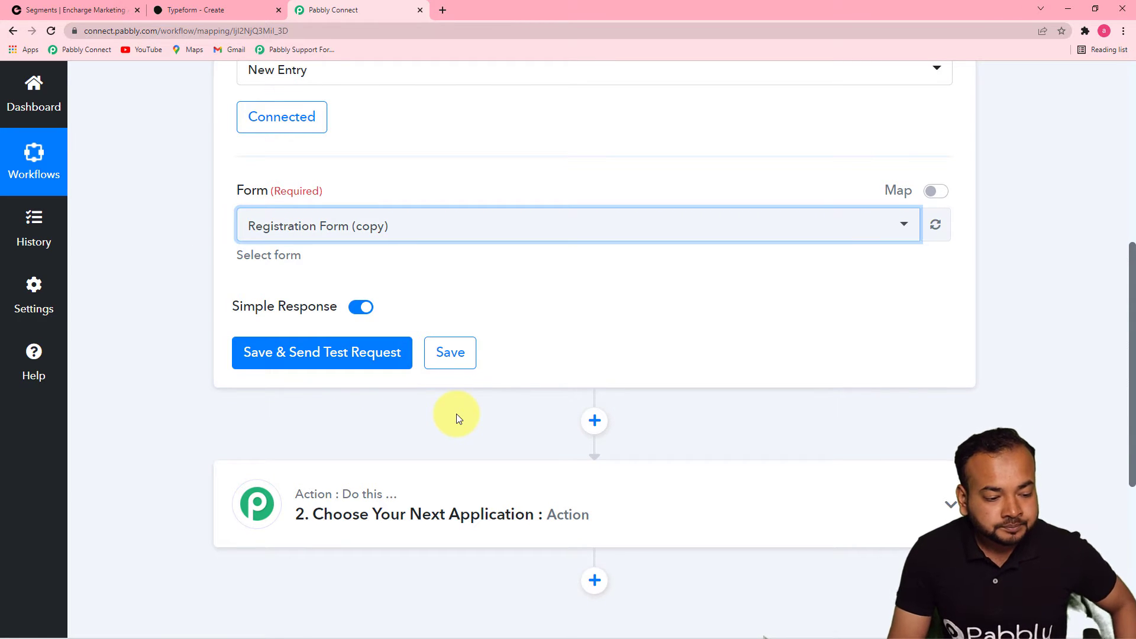
left_click(296, 363)
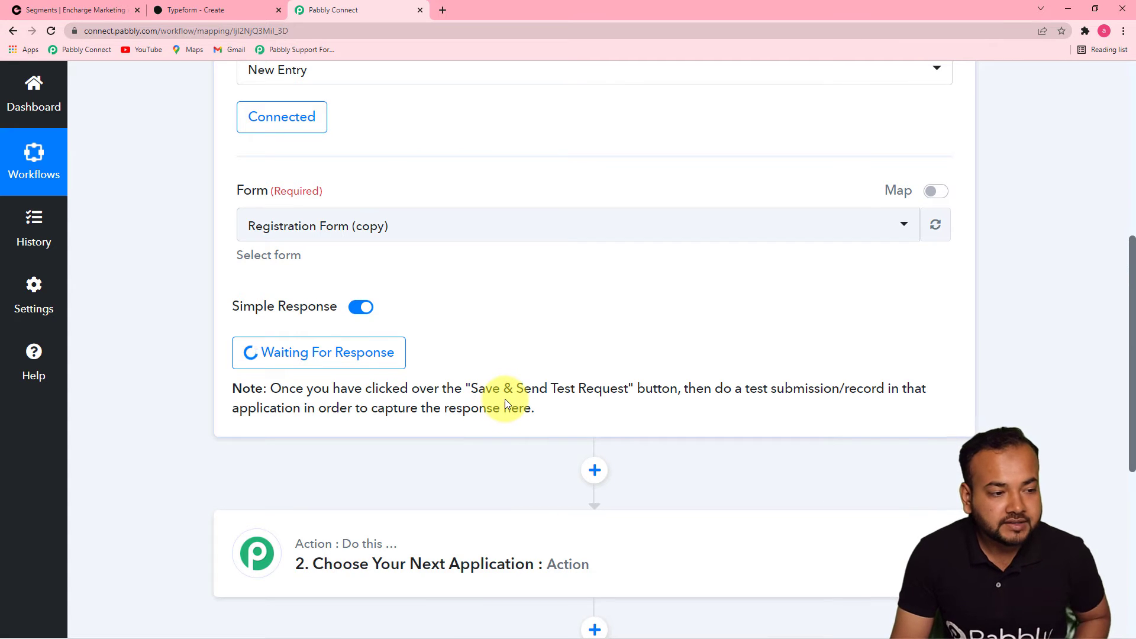
left_click(207, 11)
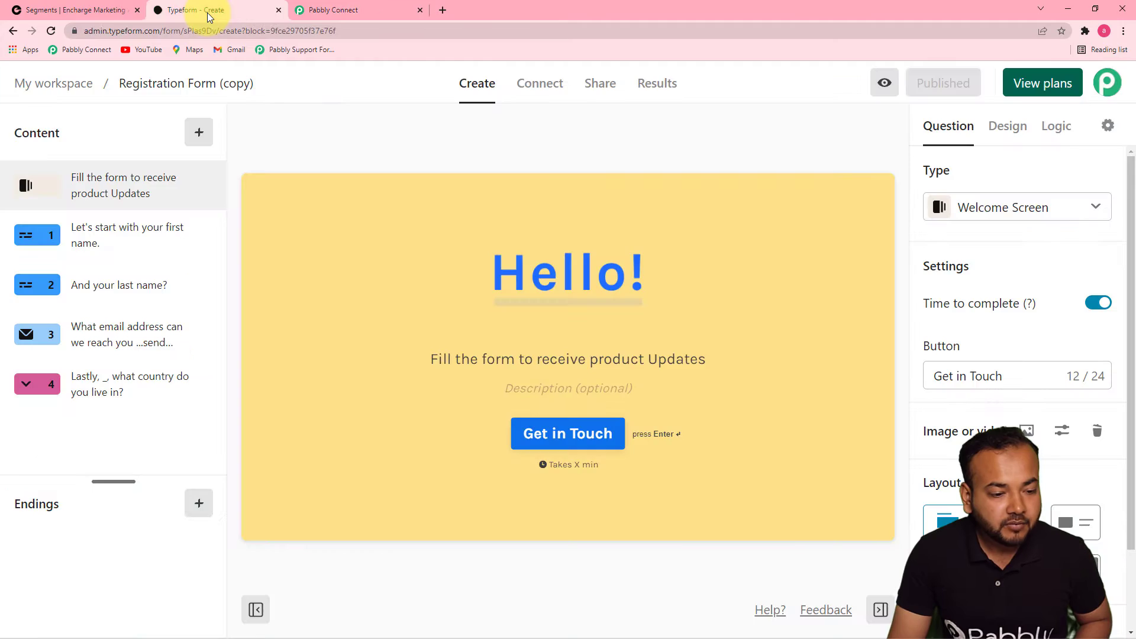
Copy the form's share link and load the live form in a new tab
left_click(598, 92)
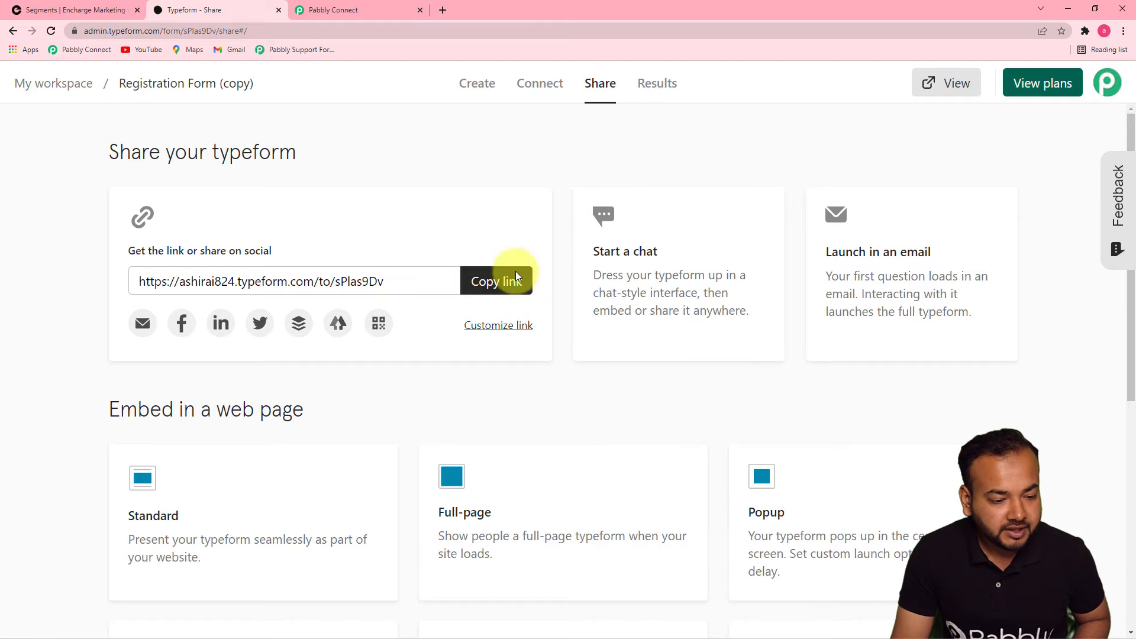
left_click(494, 281)
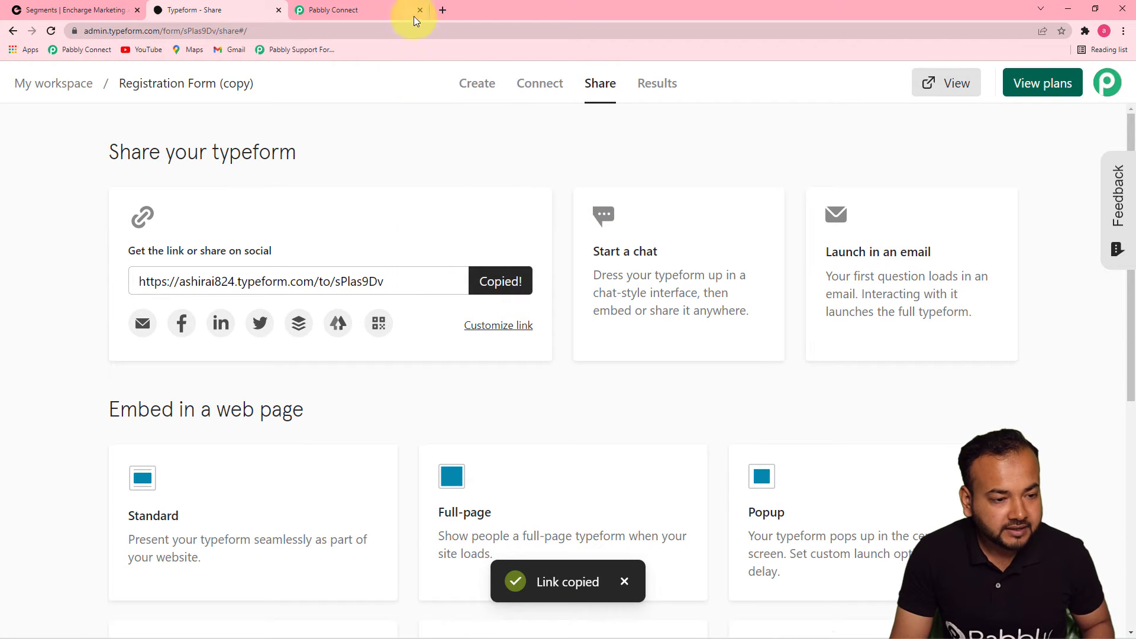
left_click(441, 10)
key("ctrl+v")
key("Return")
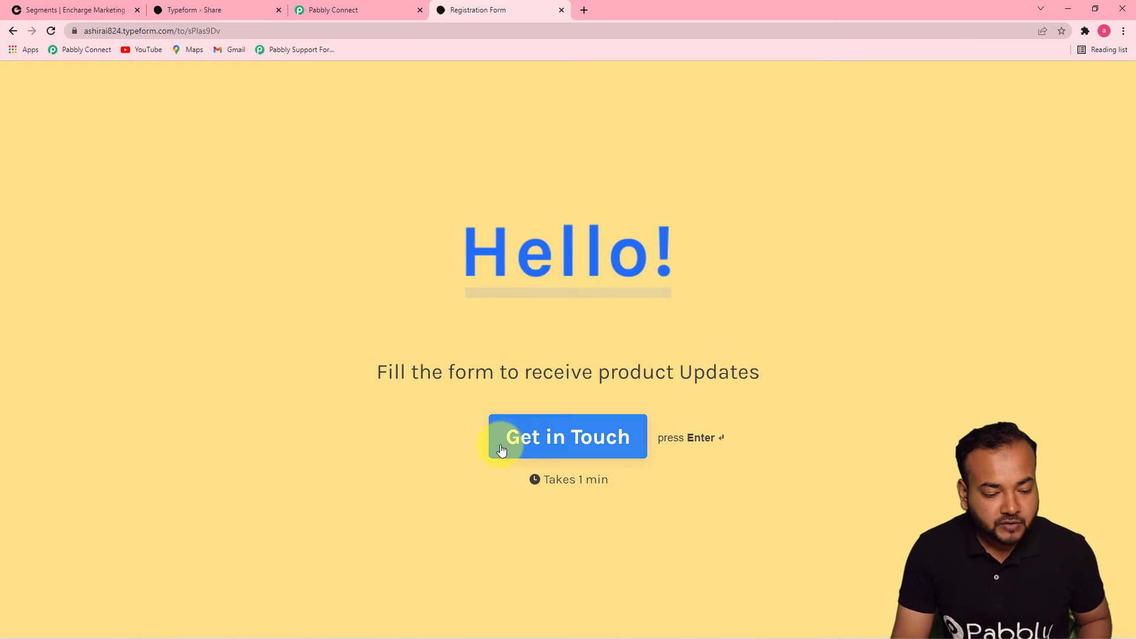
Start the form and answer the first name, last name and email questions
left_click(521, 436)
left_click(512, 337)
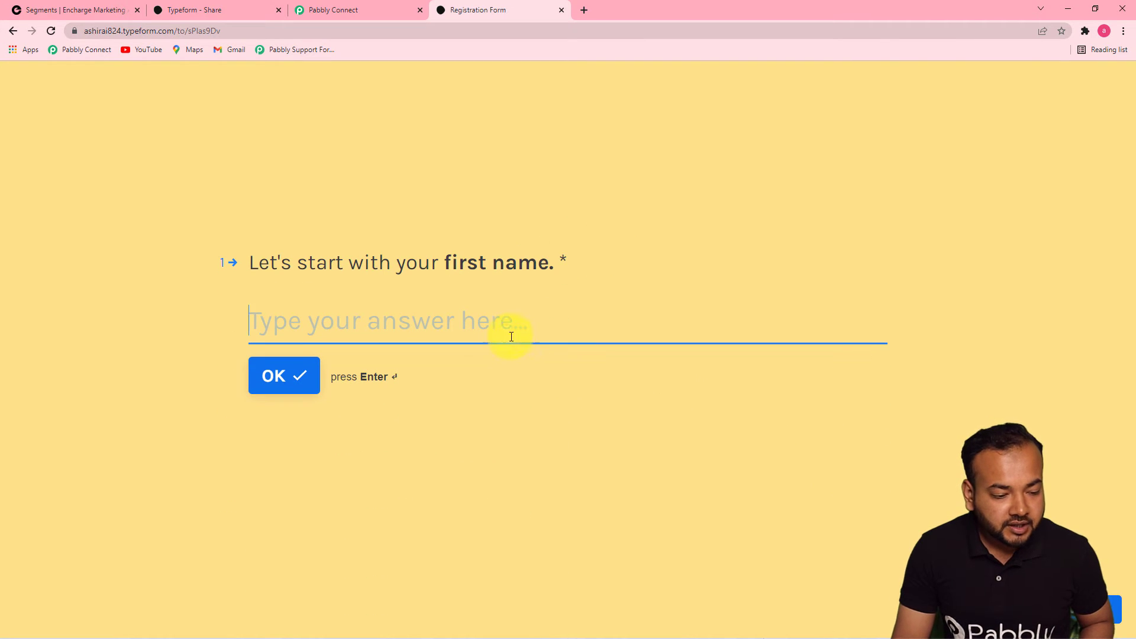
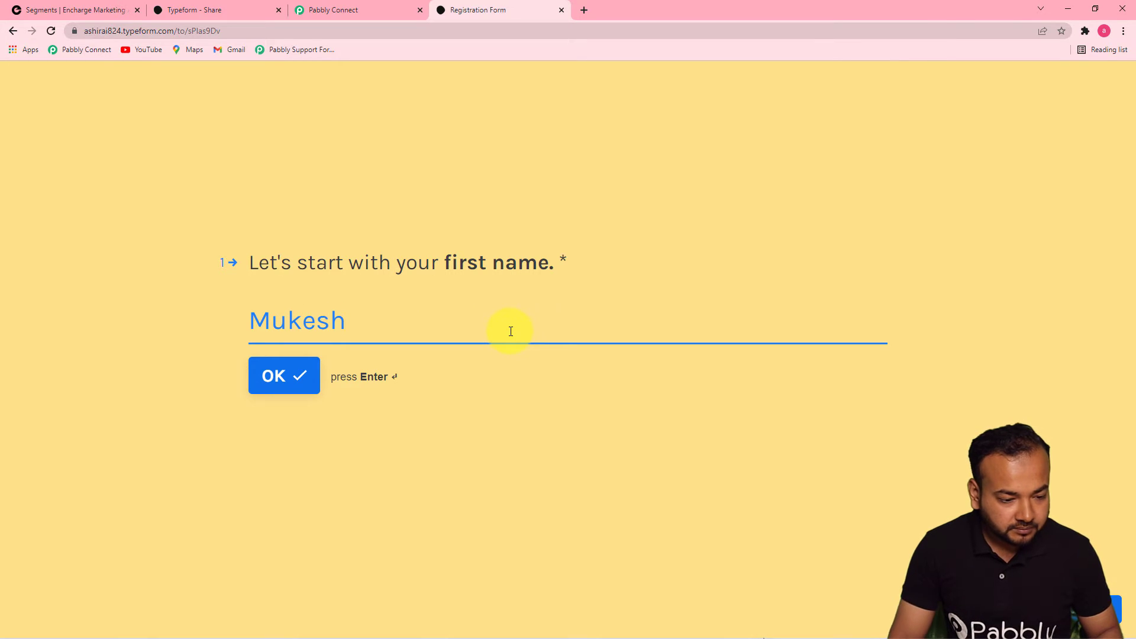
left_click(277, 385)
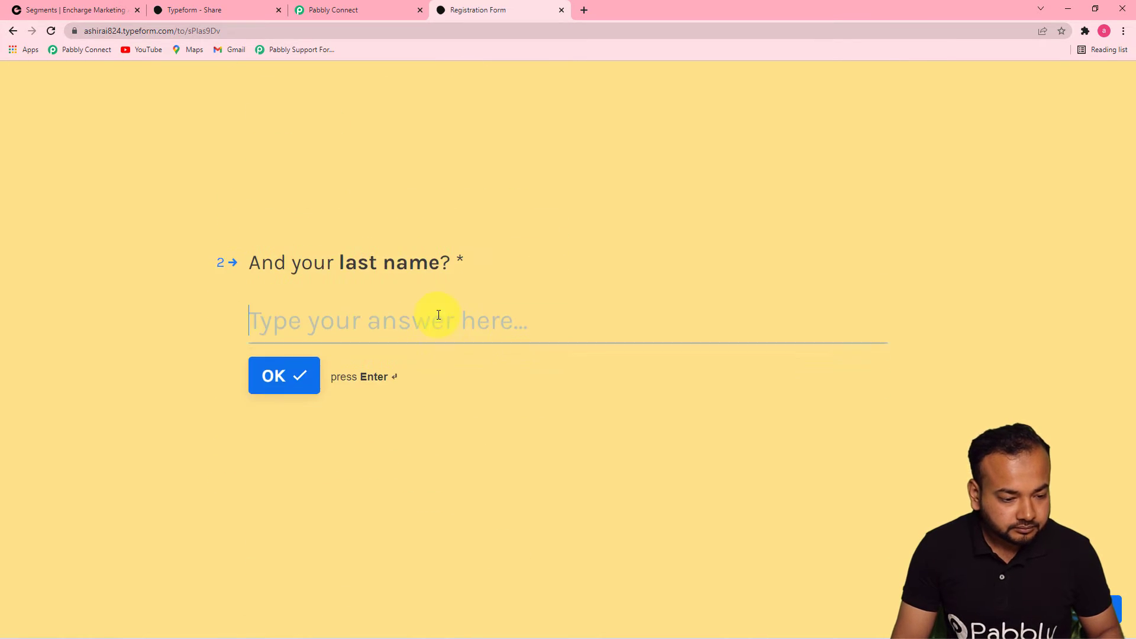
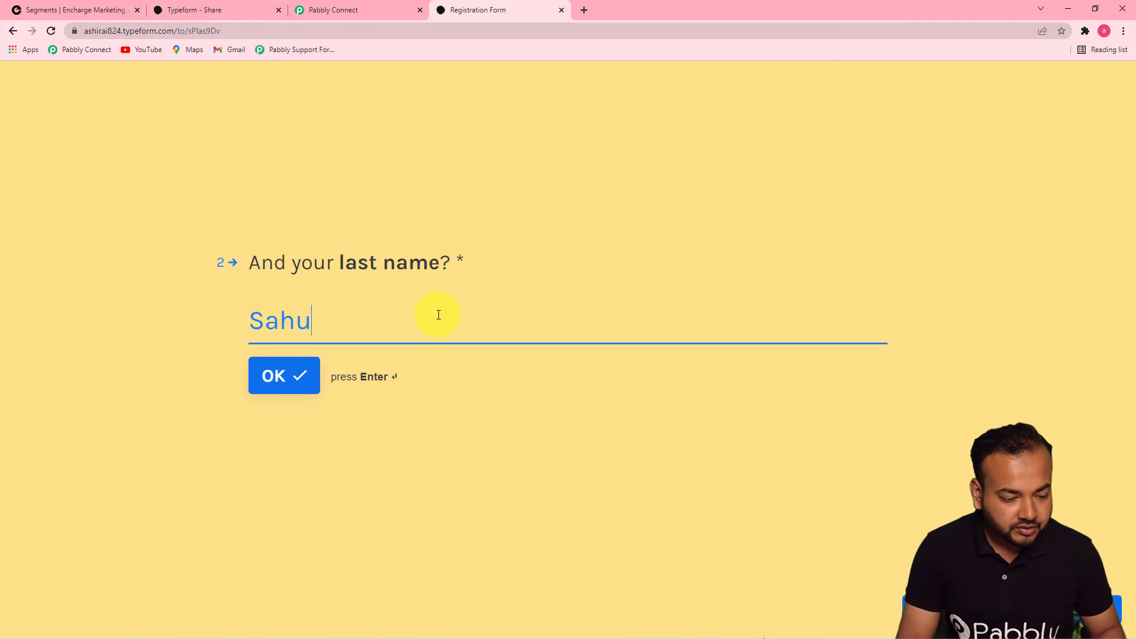
left_click(296, 375)
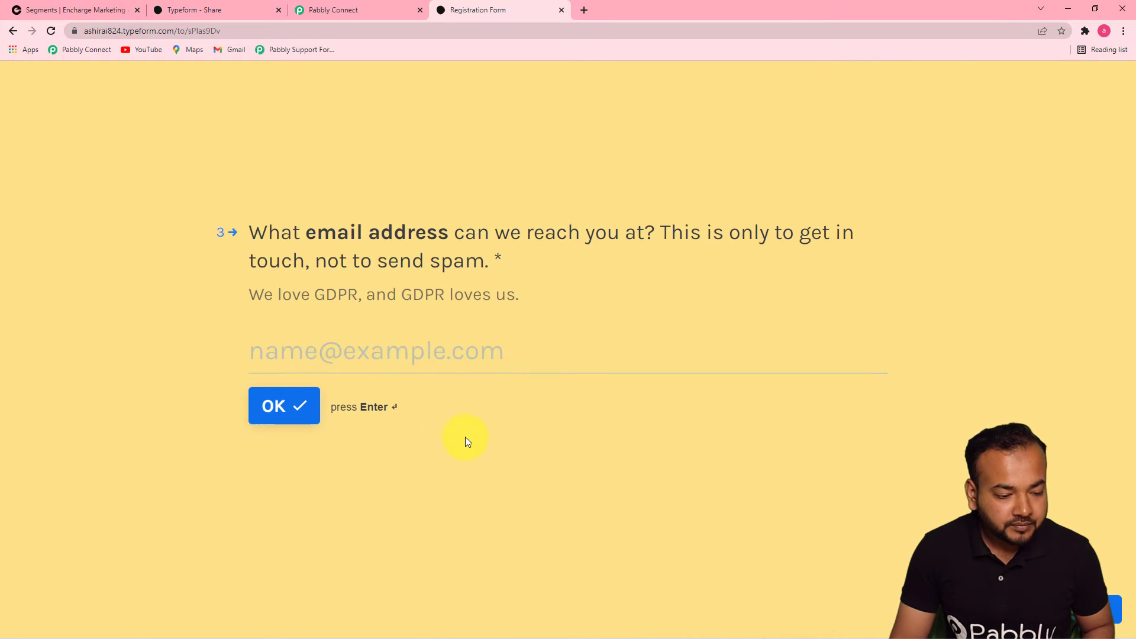
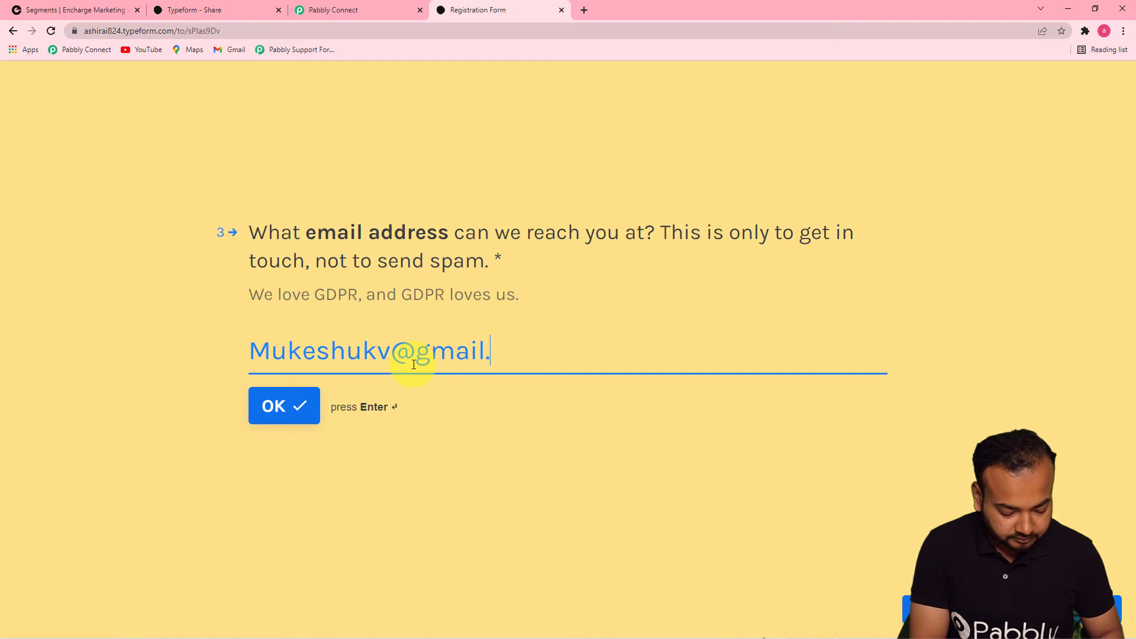
left_click(263, 410)
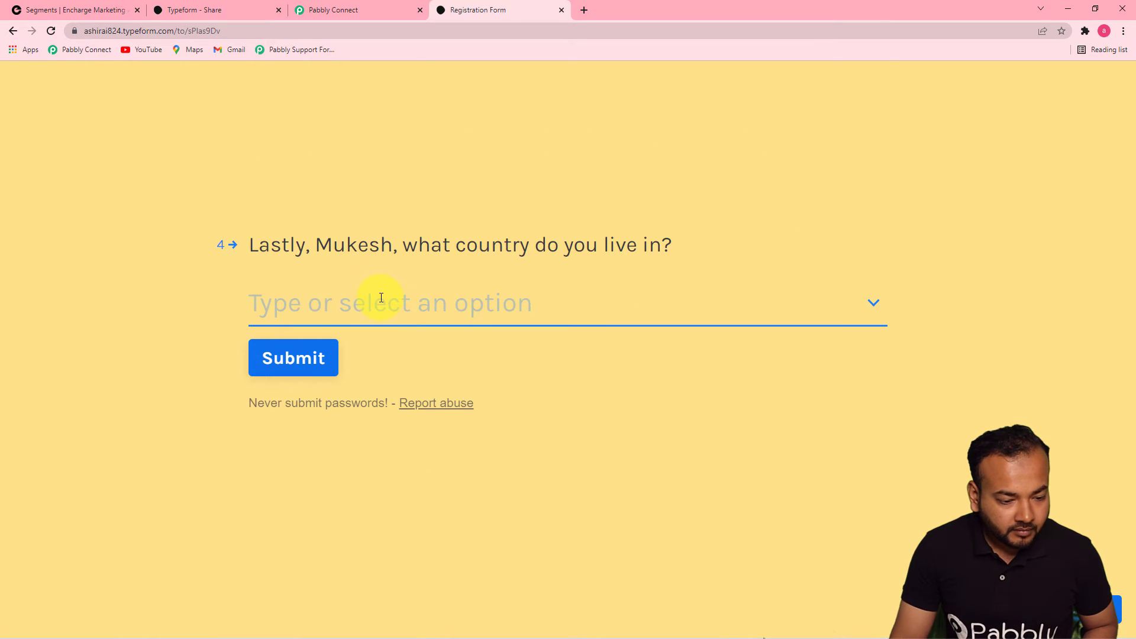
Choose India as the country, submit the form, and return to Pabbly Connect
left_click(381, 297)
type("Indi")
left_click(274, 388)
left_click(312, 365)
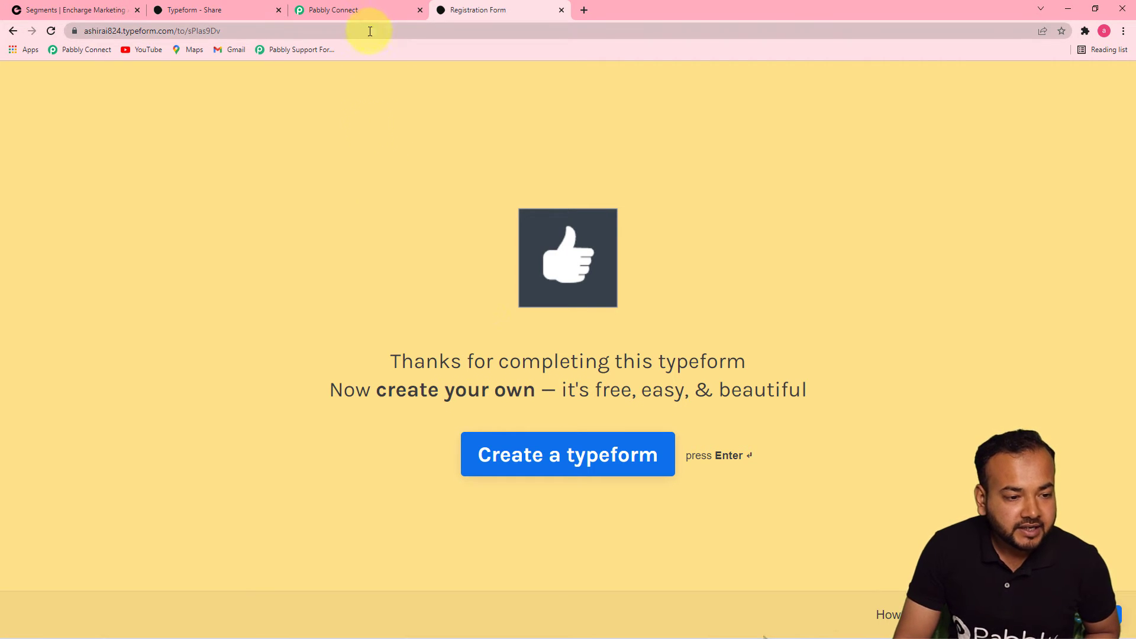
left_click(353, 16)
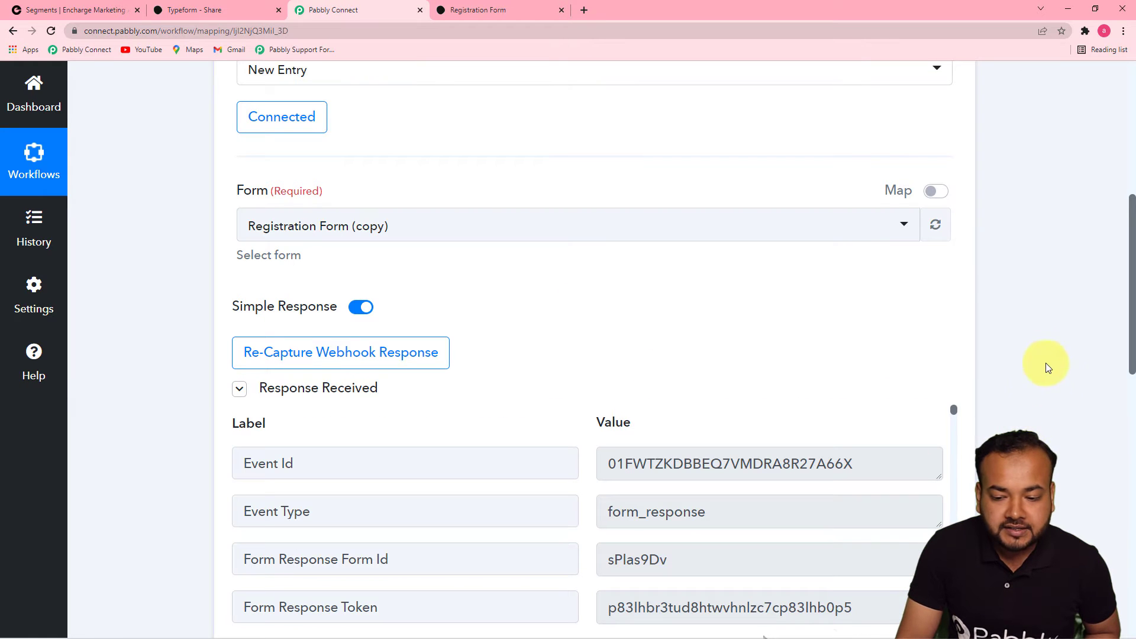
Review the captured Typeform response values, then expand the action step
left_click_drag(1132, 330, 1130, 437)
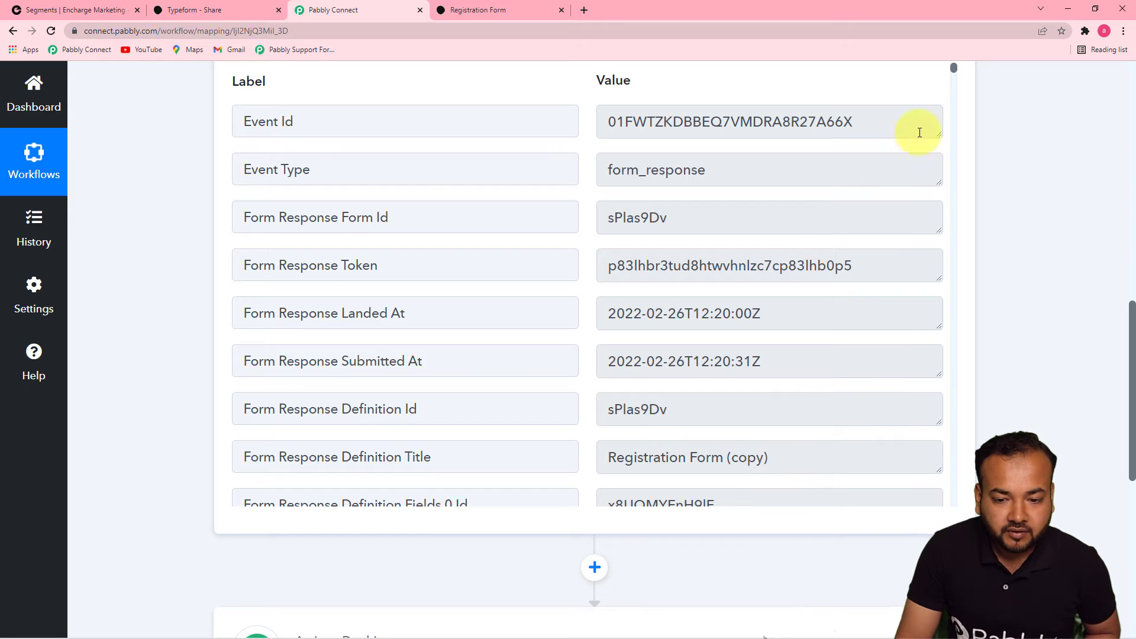
left_click_drag(954, 67, 930, 497)
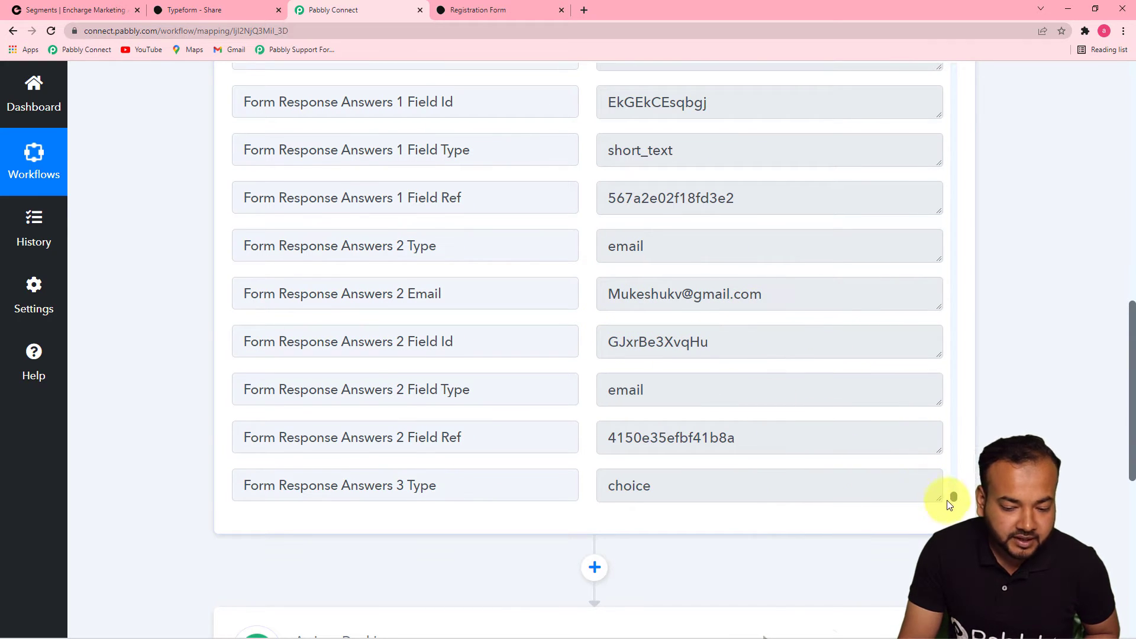
left_click_drag(953, 496, 953, 489)
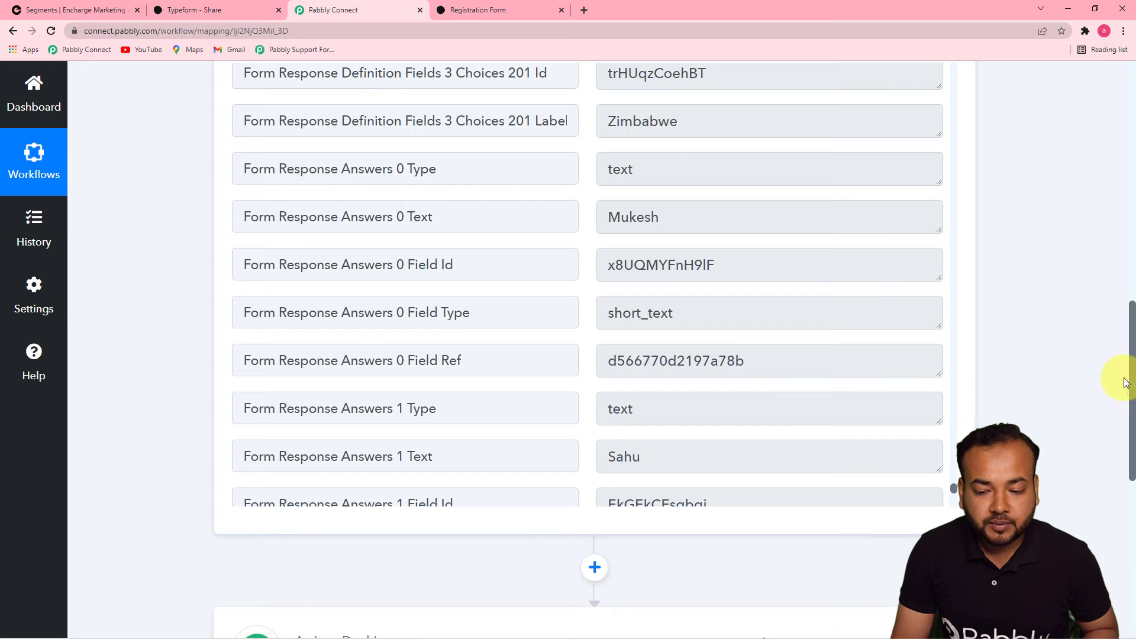
left_click_drag(1133, 324, 1132, 471)
left_click(582, 158)
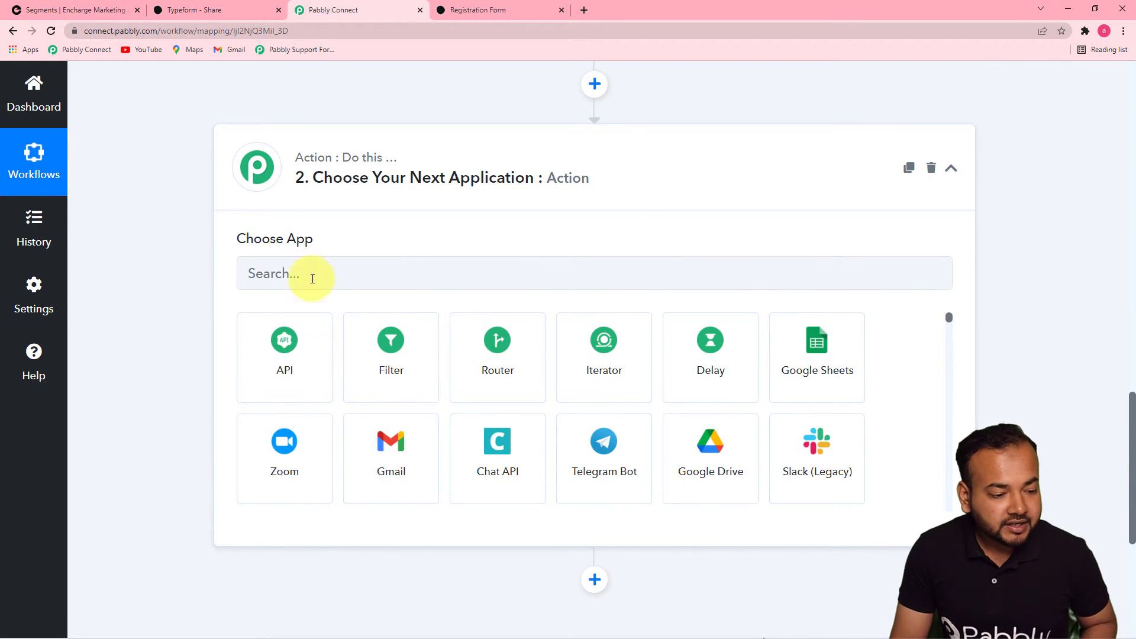
Set the action app to Encharge with the Add or Update Person event
left_click(334, 276)
type("ench")
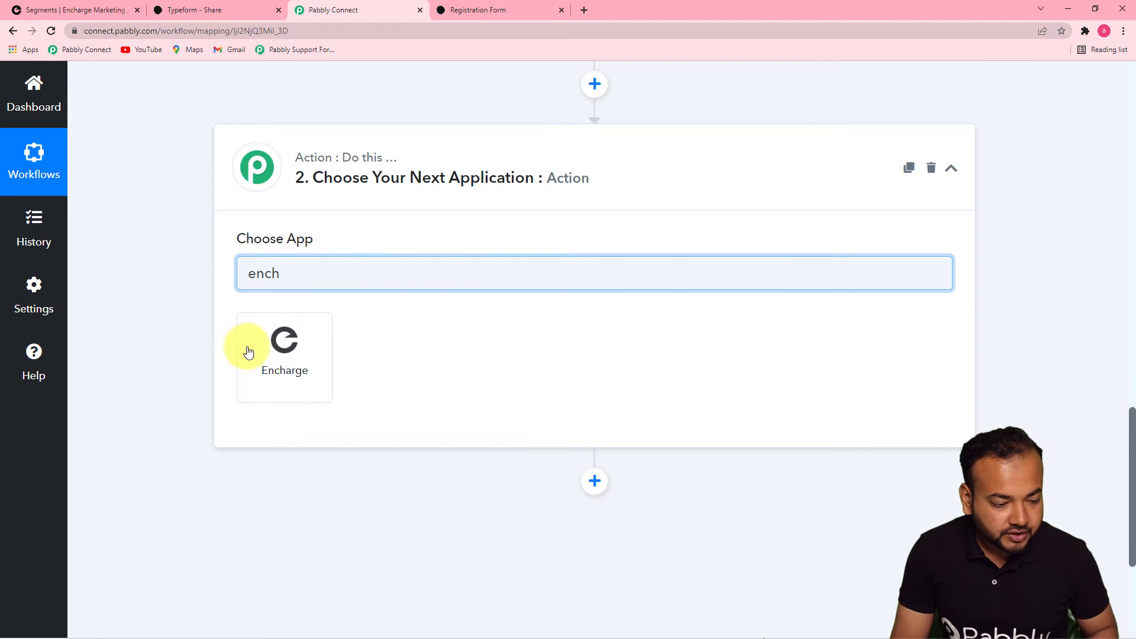
left_click(294, 346)
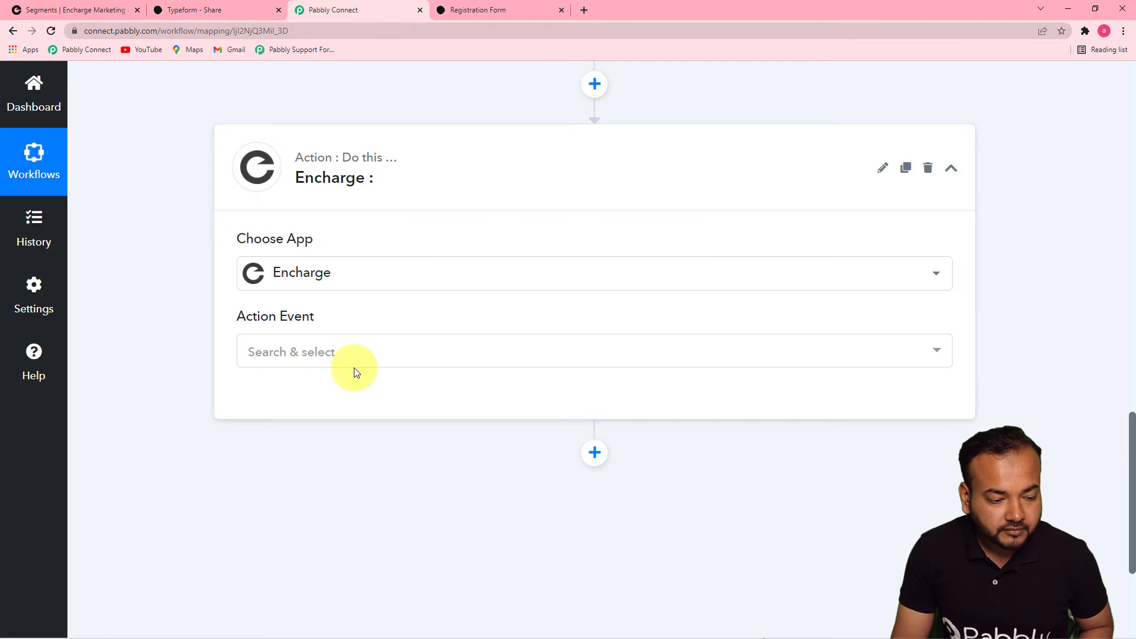
left_click(350, 354)
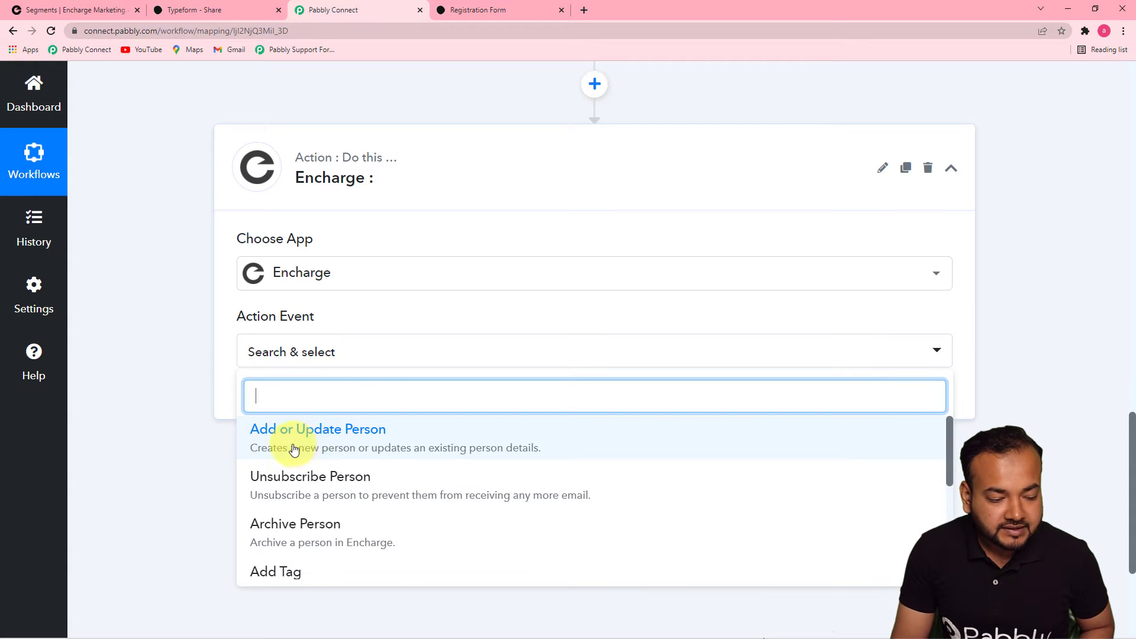
left_click(380, 450)
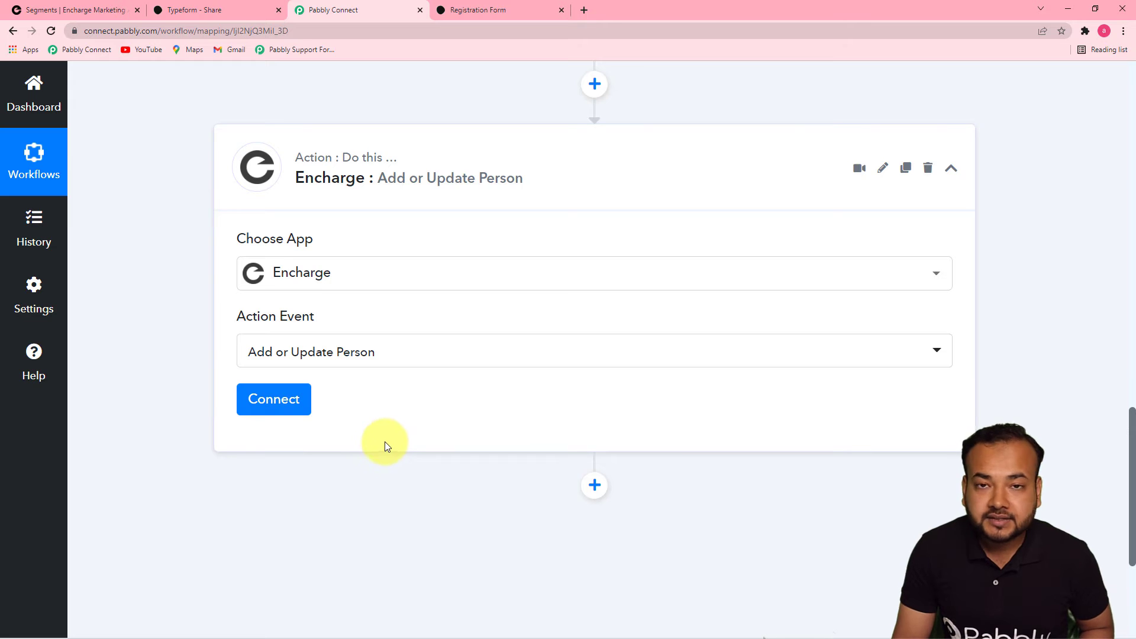
Authorize a new Encharge connection for the action step
left_click(262, 398)
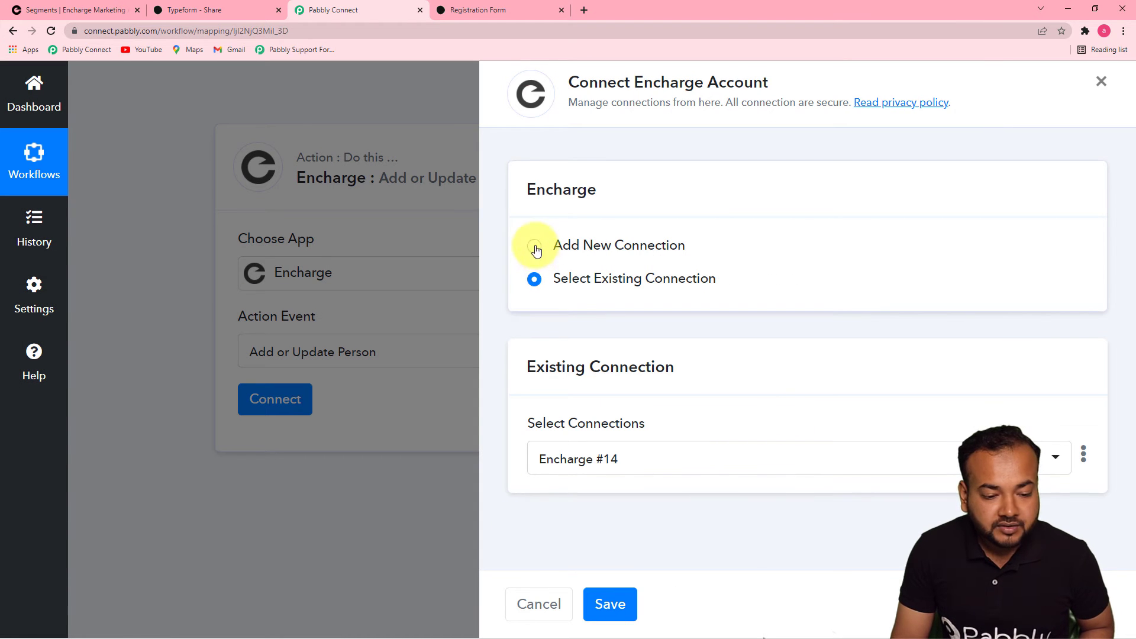
left_click(535, 248)
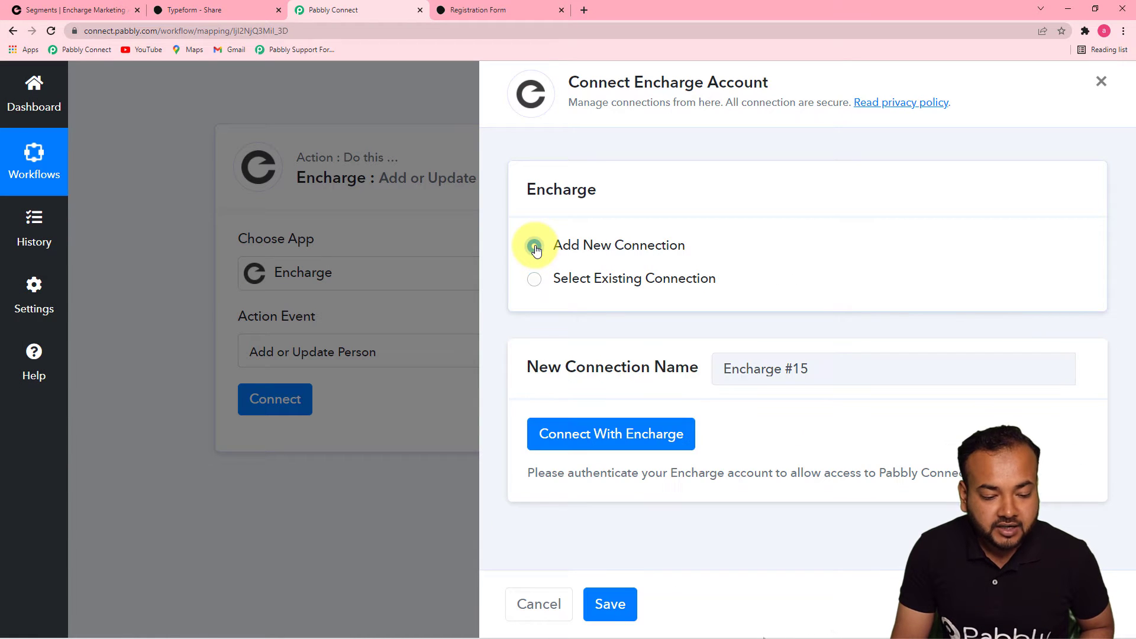
left_click(563, 445)
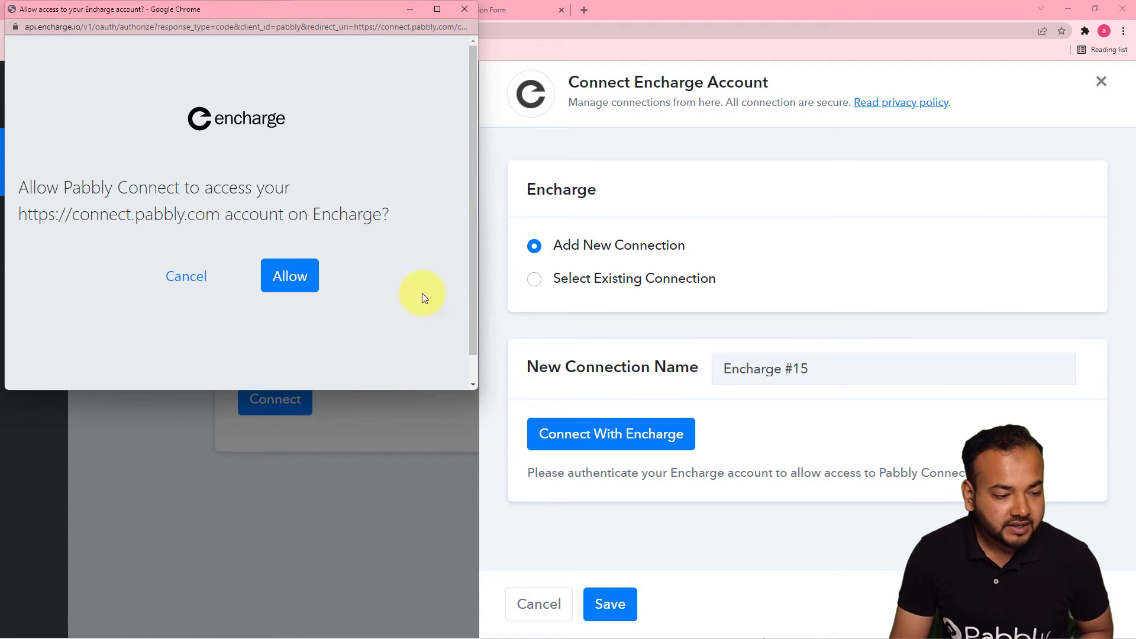
left_click(289, 286)
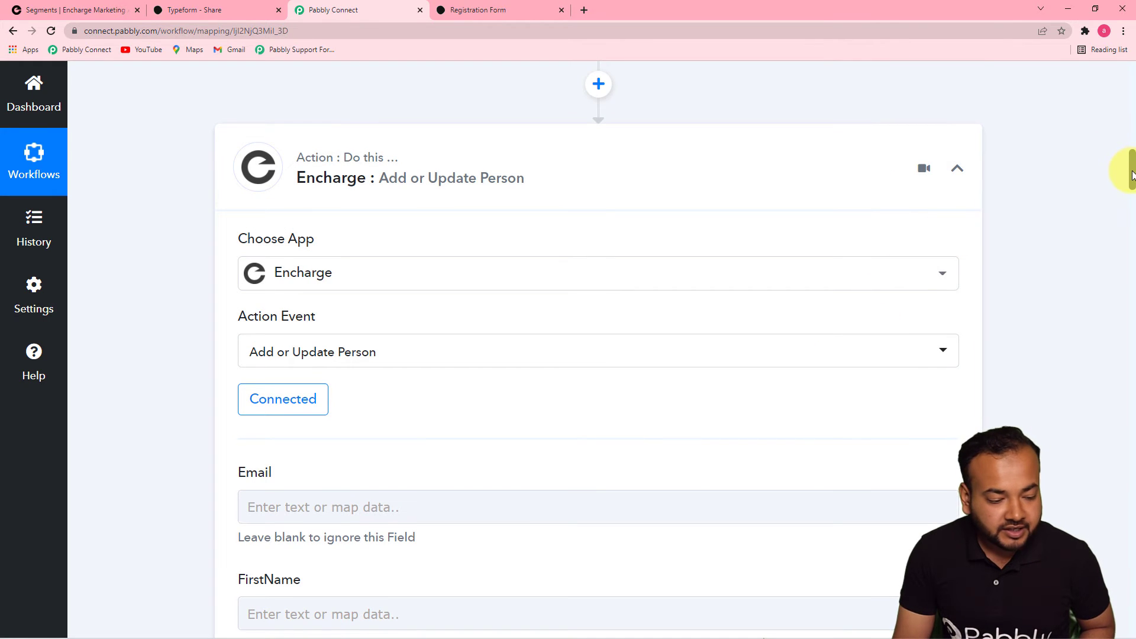
left_click_drag(1131, 174, 1114, 196)
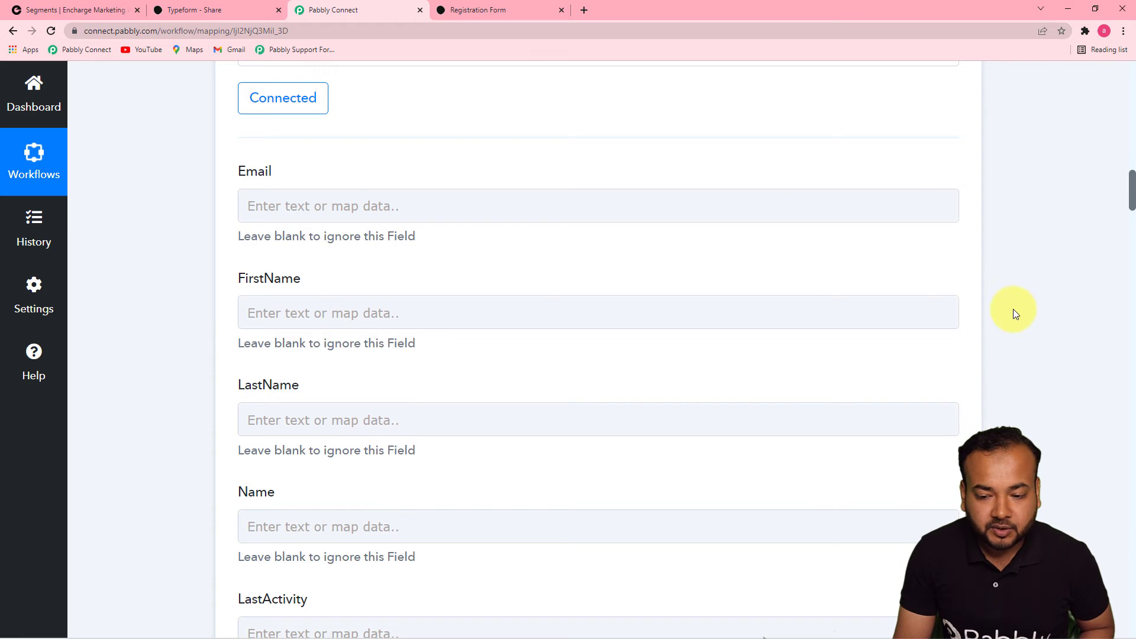
Map the Typeform email answer (Answers 2 Email) into Encharge's Email field
mouse_move(1131, 202)
left_mouse_down()
mouse_move(1126, 142)
mouse_move(1128, 229)
mouse_move(1128, 192)
left_mouse_up()
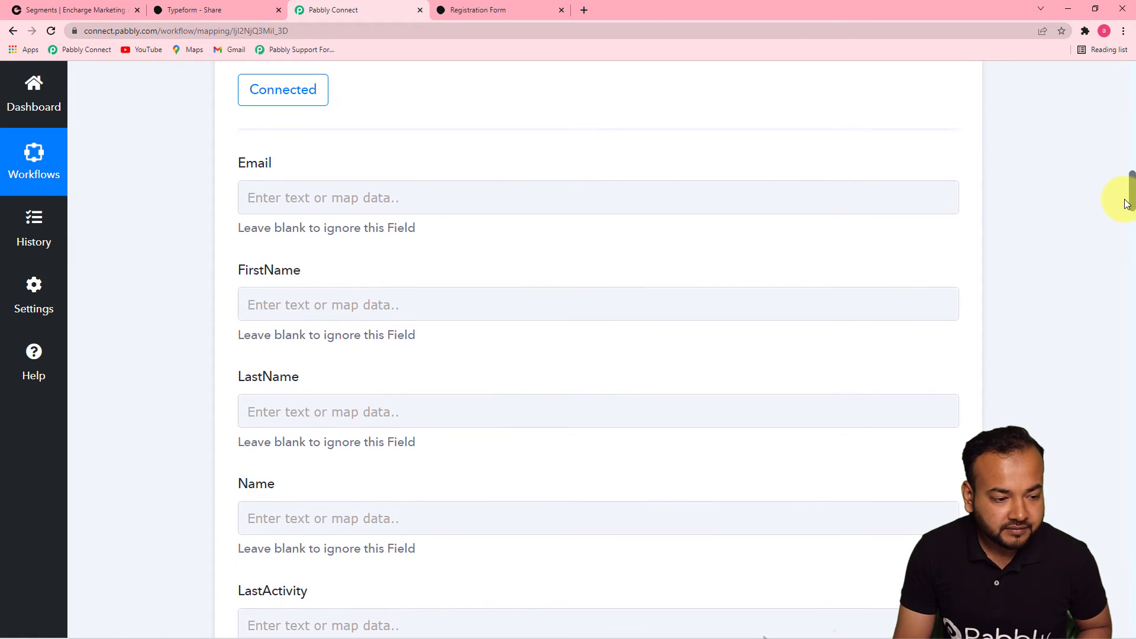
left_click(391, 196)
left_click(394, 196)
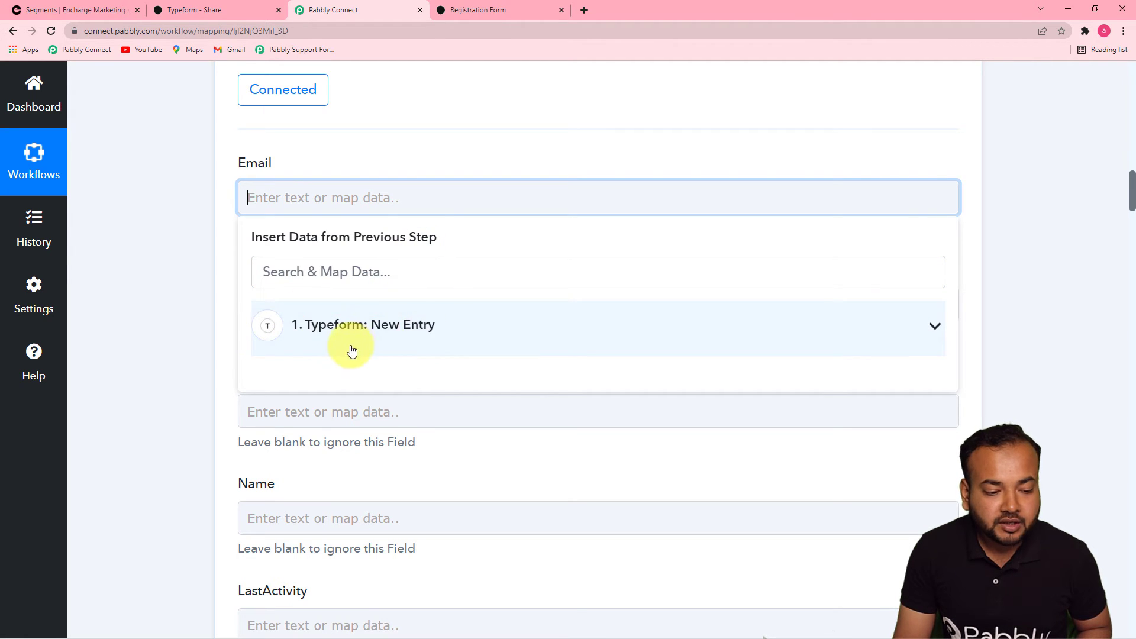
left_click(401, 324)
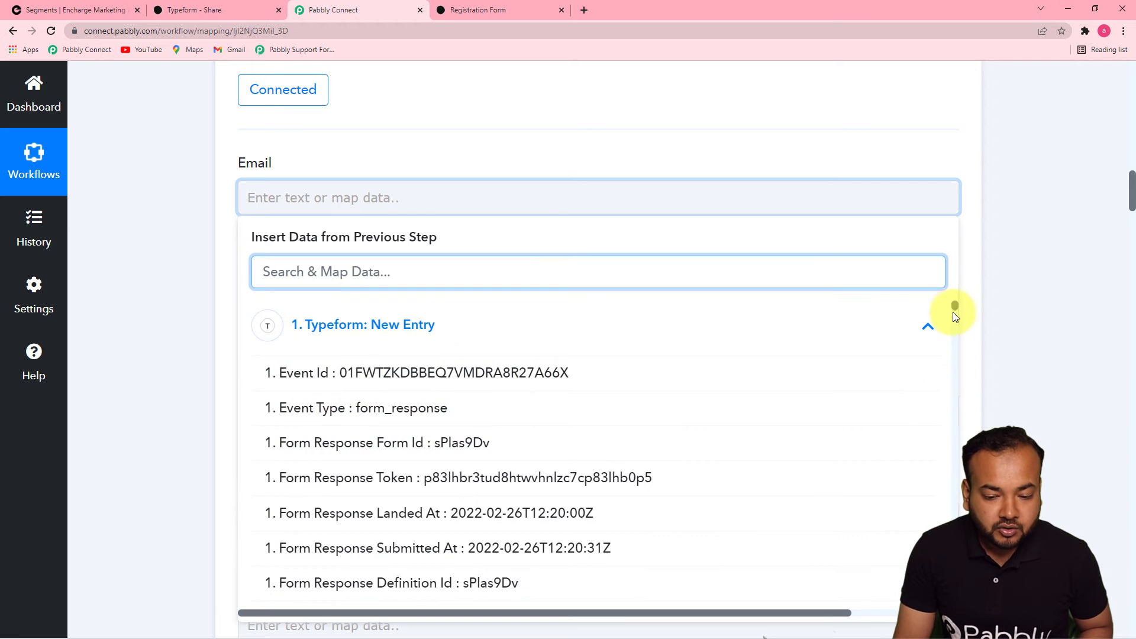
left_click_drag(953, 305, 953, 592)
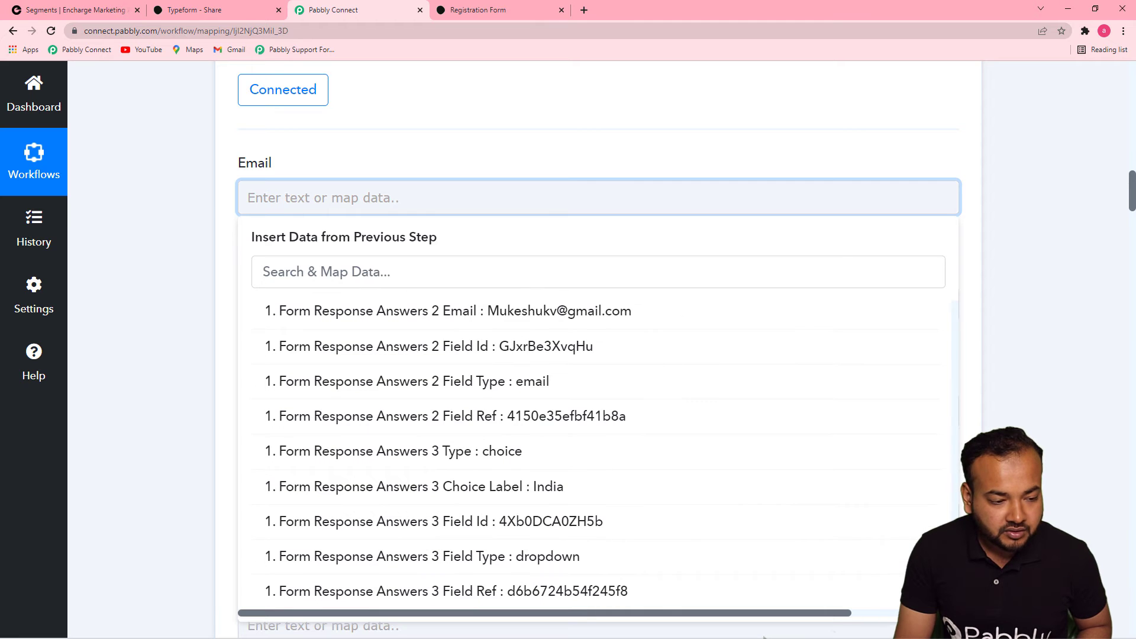
left_click(513, 310)
Bring up the Typeform New Entry fields for mapping into FirstName
left_click(601, 317)
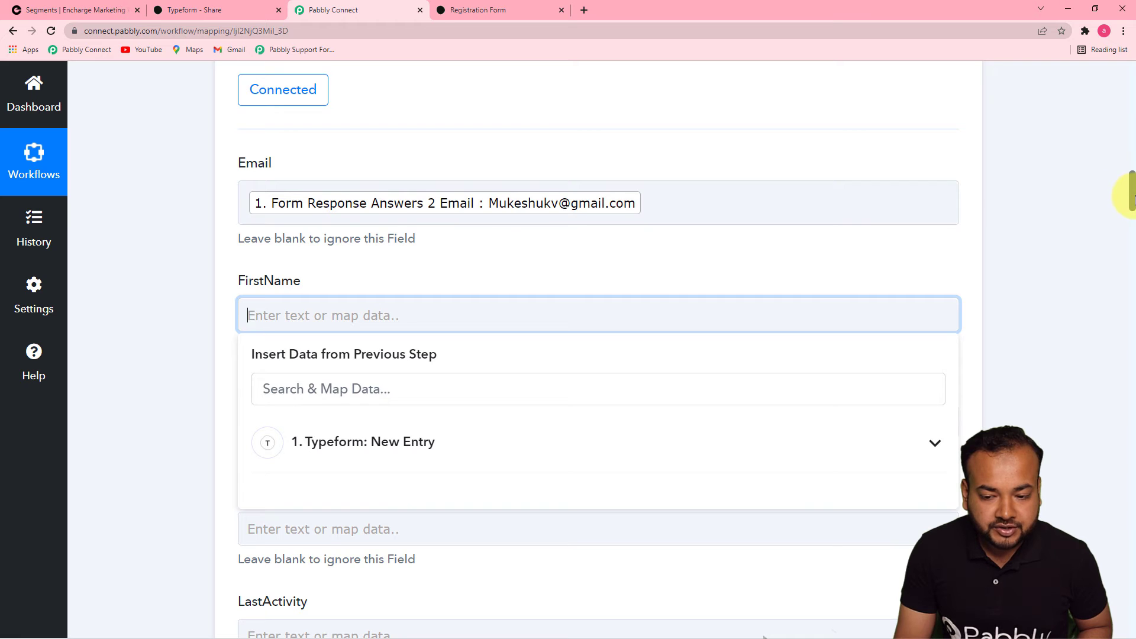
left_click_drag(1131, 200, 1131, 221)
left_click(938, 137)
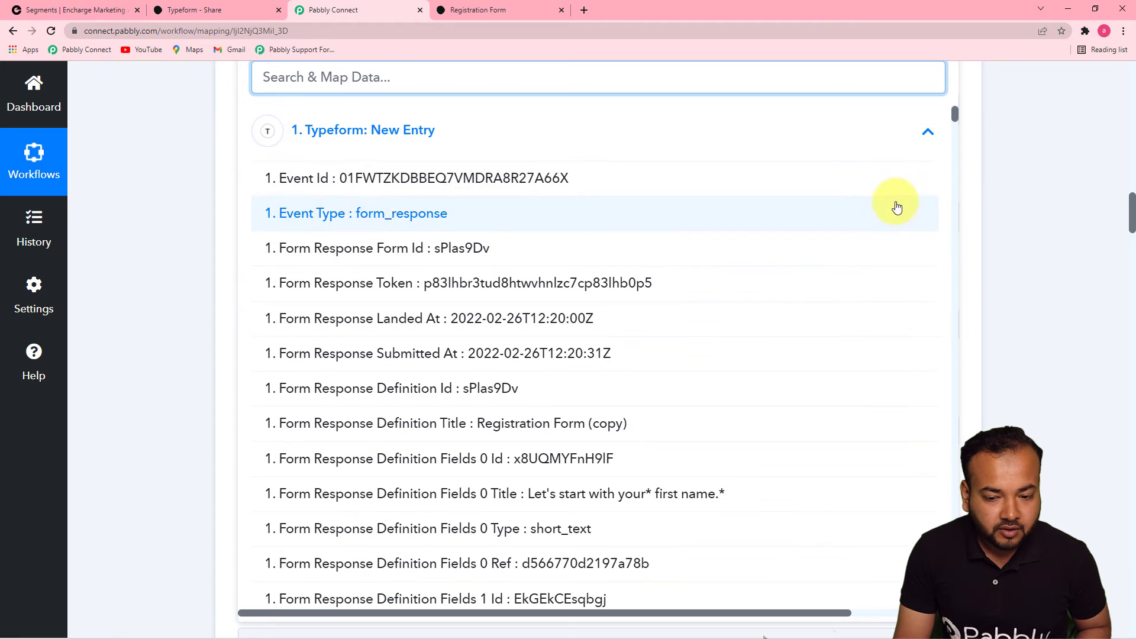
left_click_drag(957, 139, 919, 588)
Map the first-name and last-name answers into FirstName and LastName
left_click(507, 311)
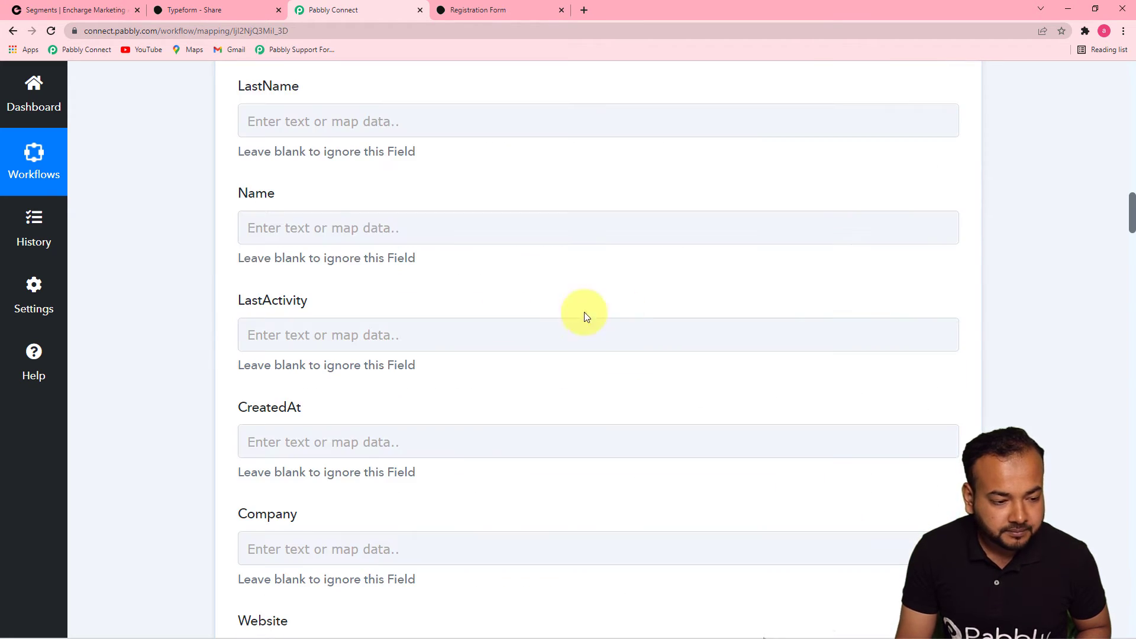
left_click(184, 178)
left_click(804, 125)
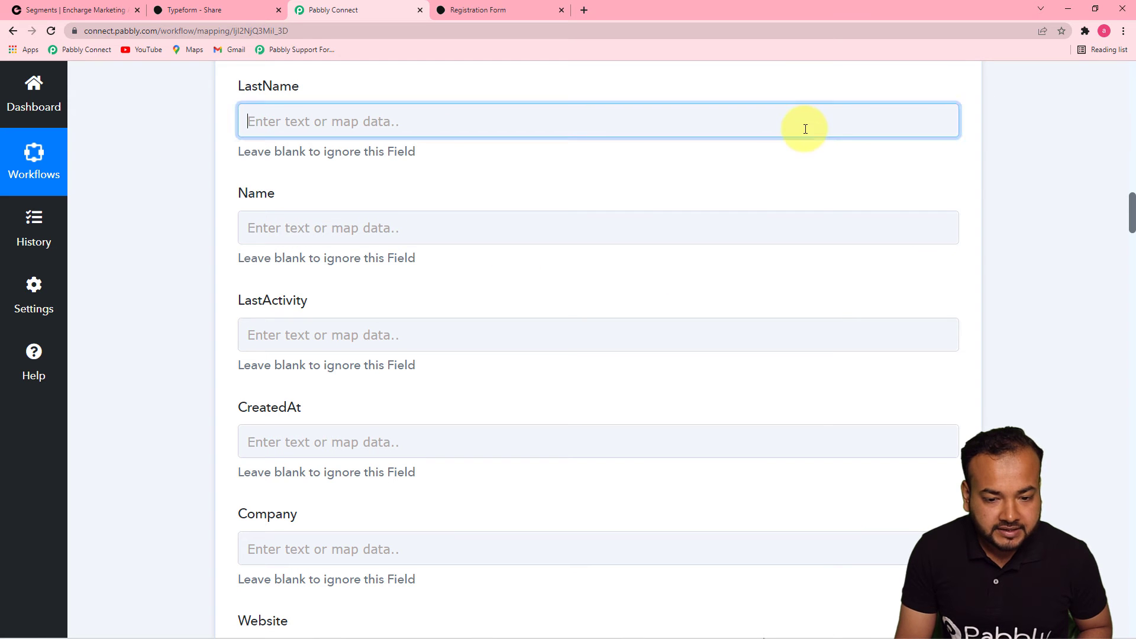
left_click(647, 239)
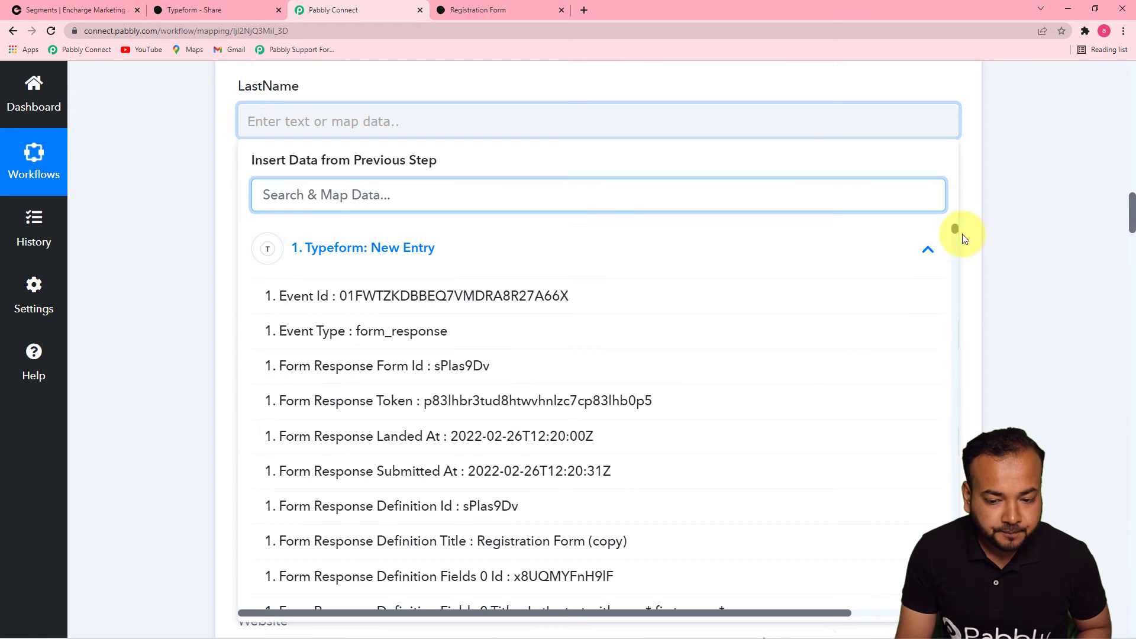
left_click_drag(957, 250, 935, 597)
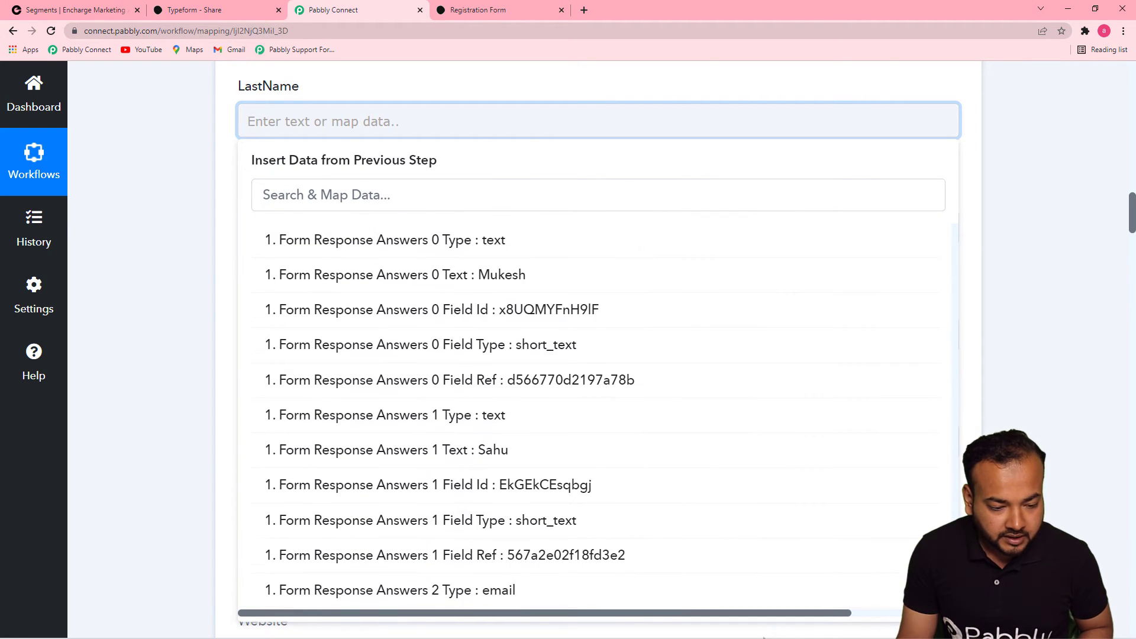
left_click(595, 455)
left_click_drag(1131, 209, 1130, 216)
left_click(1066, 228)
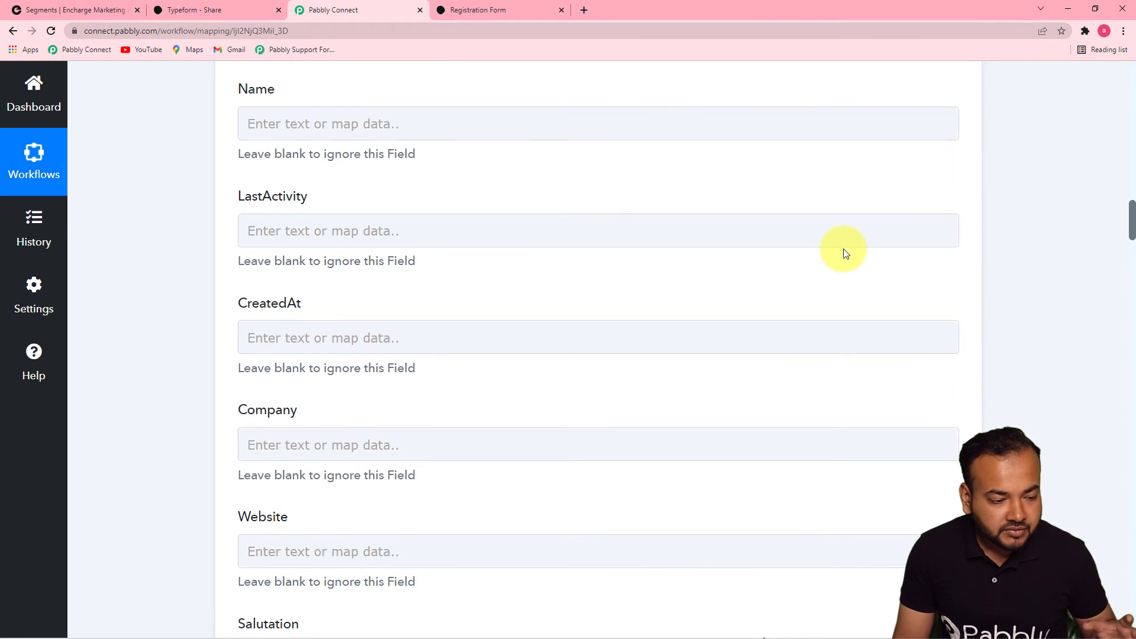
Map the country answer (Answers 3 Choice Label: India) into Country, then scroll down
left_click_drag(1130, 228, 1130, 323)
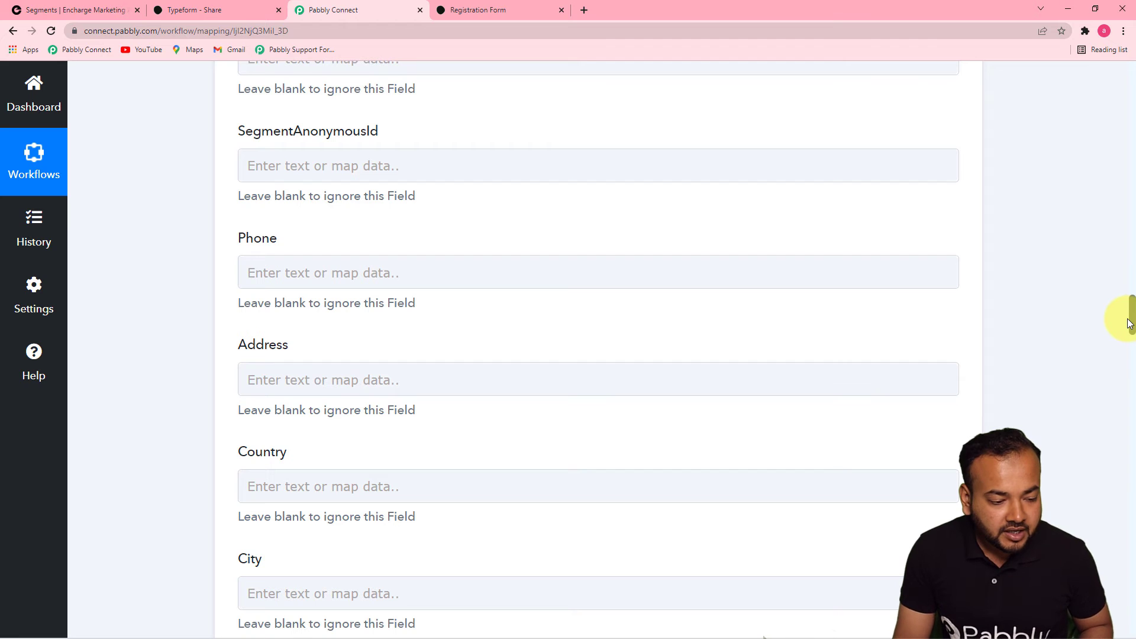
left_click_drag(1129, 317, 1131, 343)
left_click(624, 145)
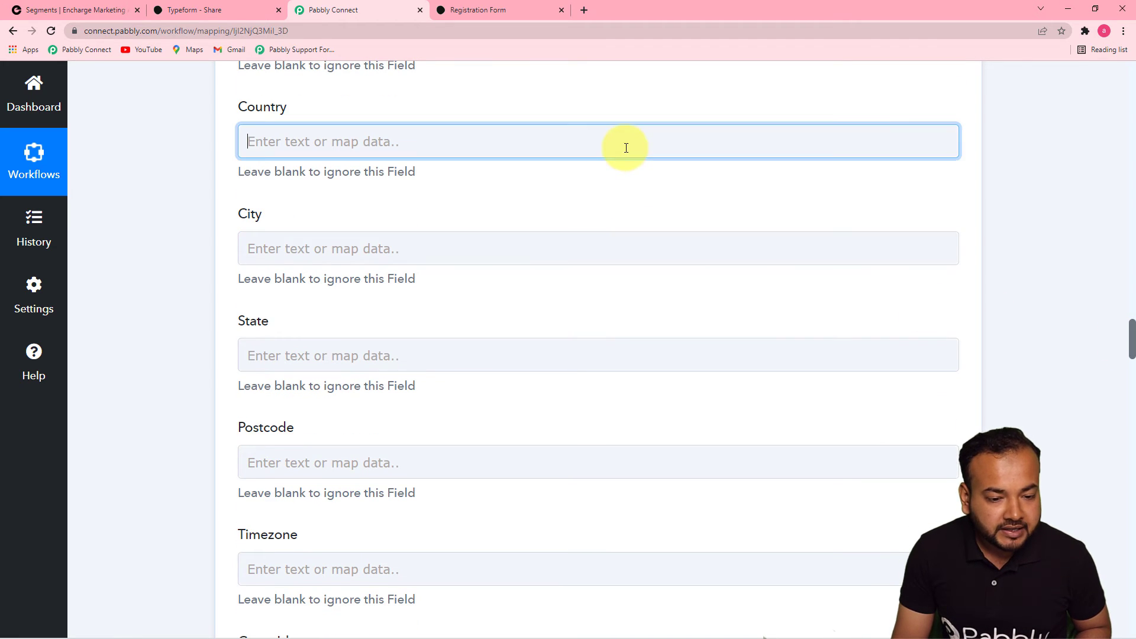
left_click(682, 267)
left_click_drag(953, 247, 958, 601)
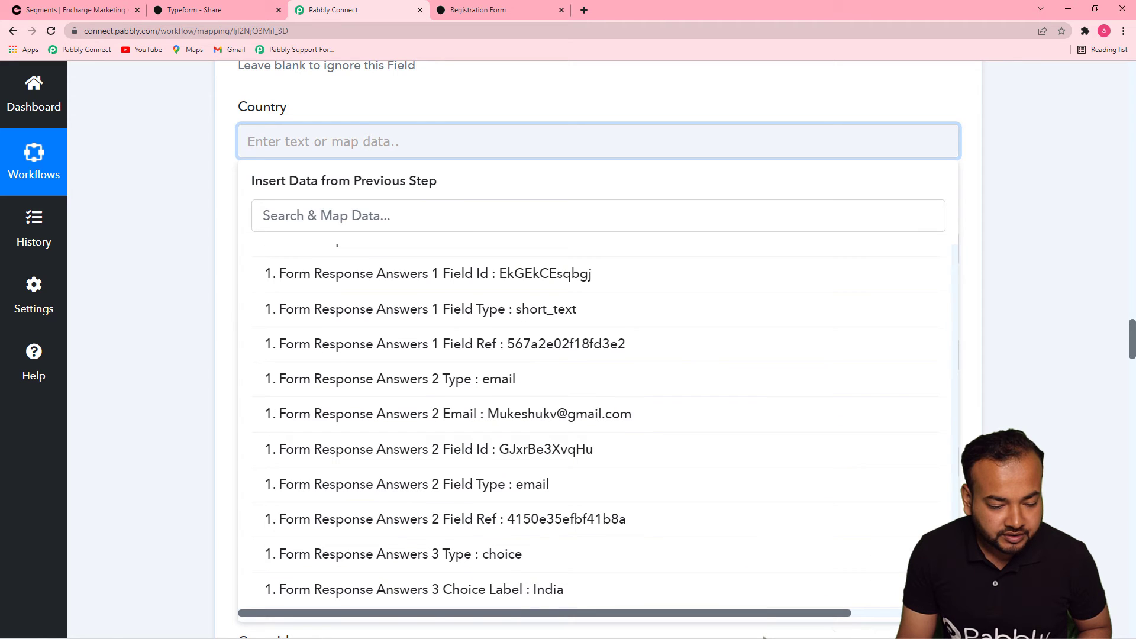
left_click(726, 584)
left_click(1041, 239)
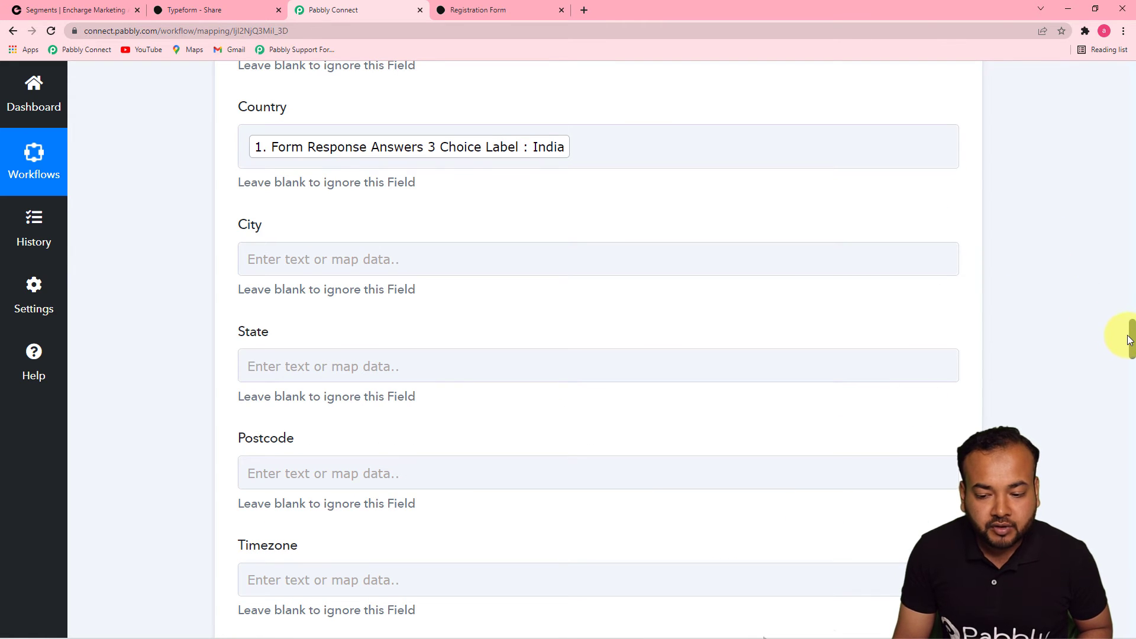
left_click_drag(1131, 339, 1104, 257)
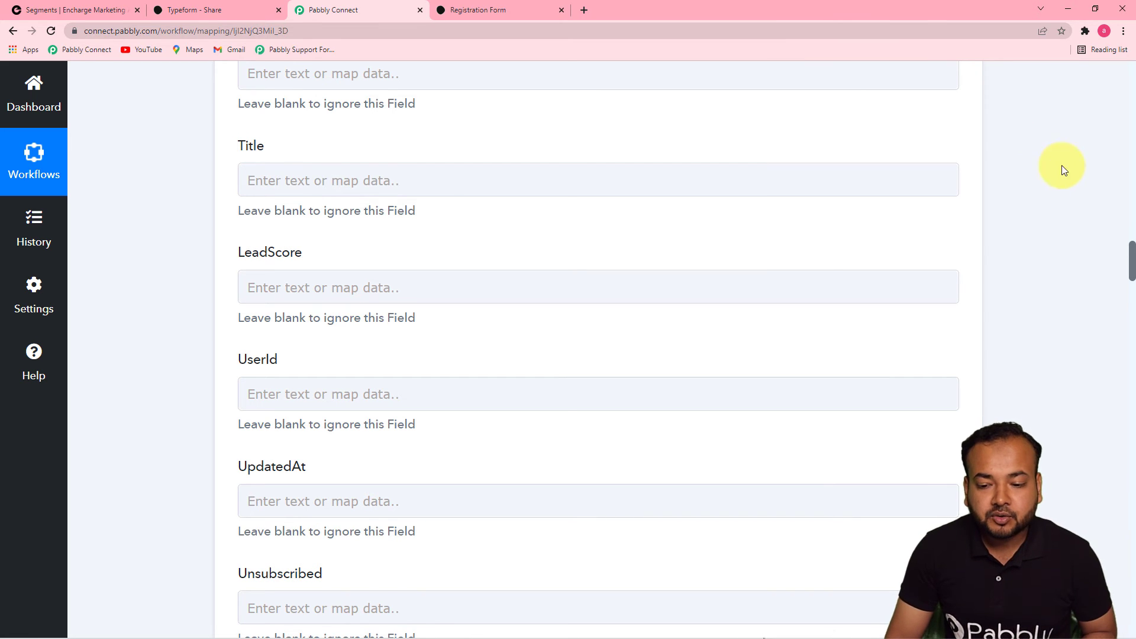
left_click_drag(1131, 251, 1131, 615)
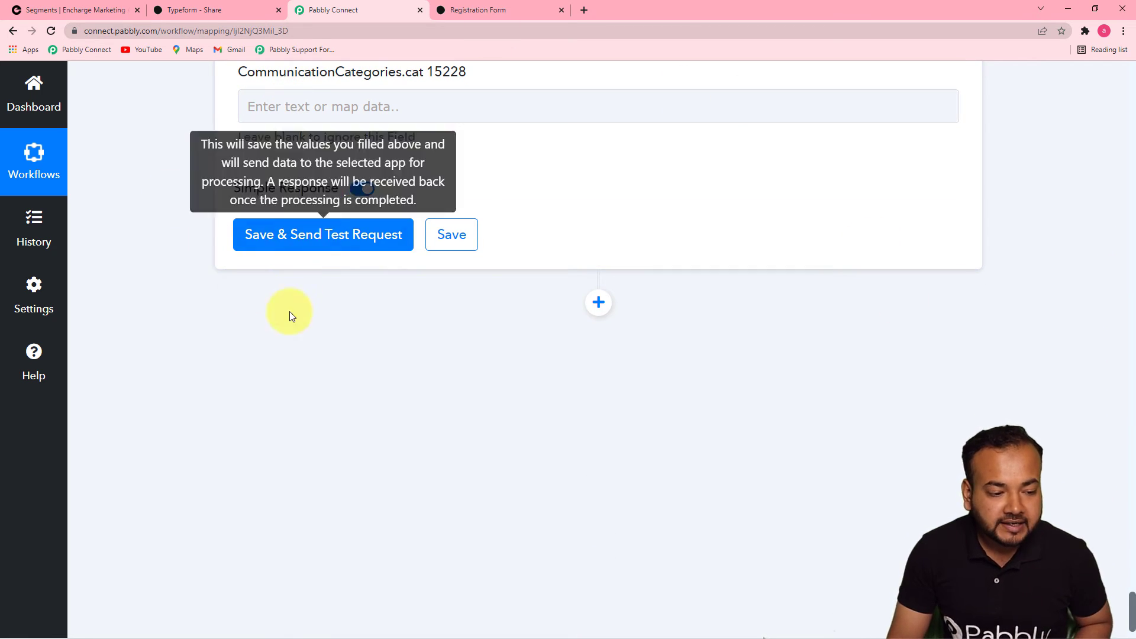
Check the Encharge test response for the created person's email, first and last name, and timestamps
left_click(83, 9)
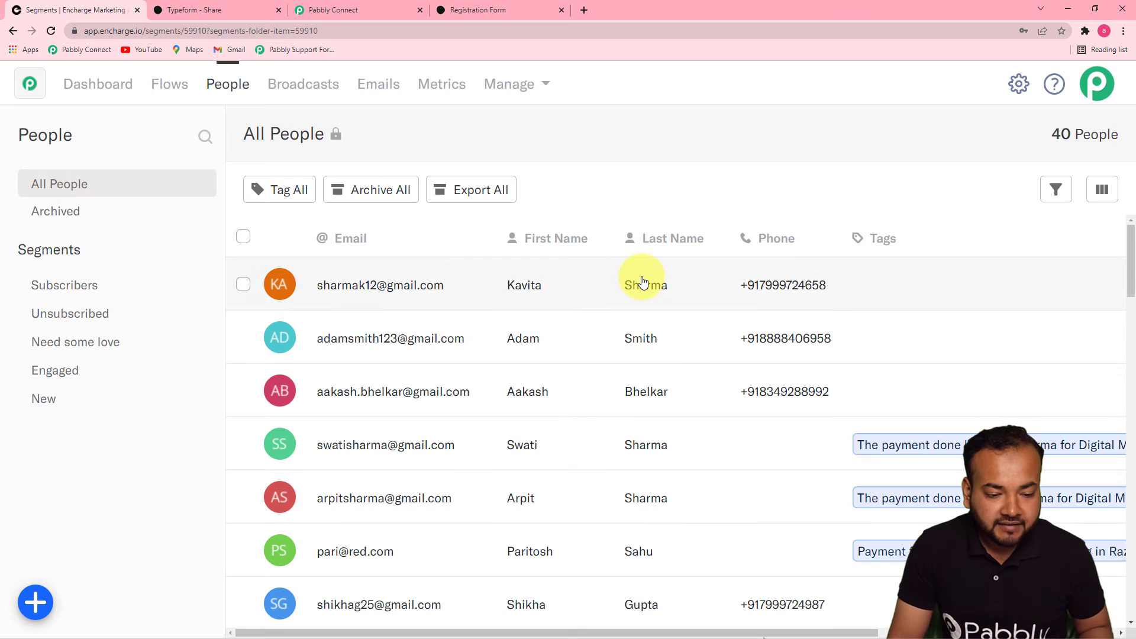
left_click(392, 13)
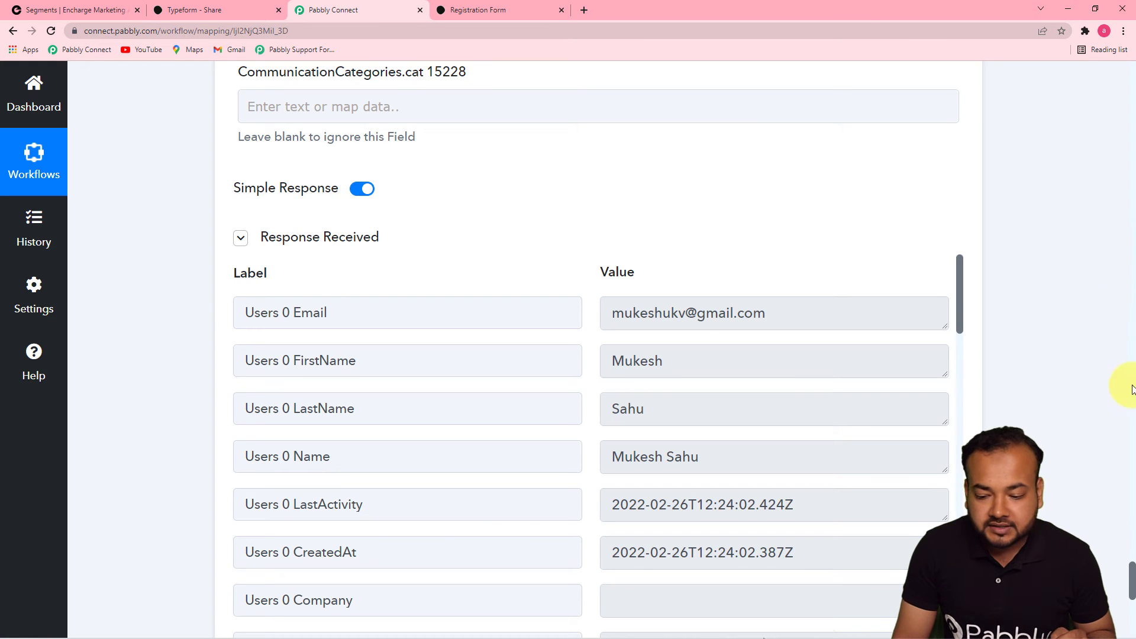
left_click_drag(1132, 570, 1133, 587)
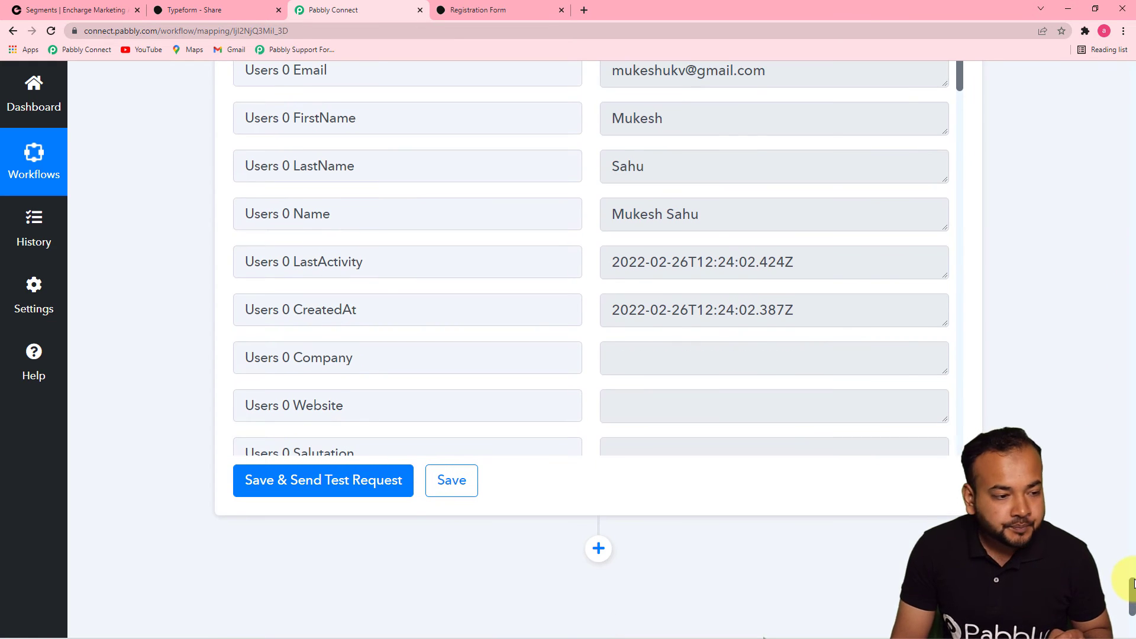
Reload Encharge's People list to confirm the test contact with 41 people, then bring up the Registration Form
left_click(112, 16)
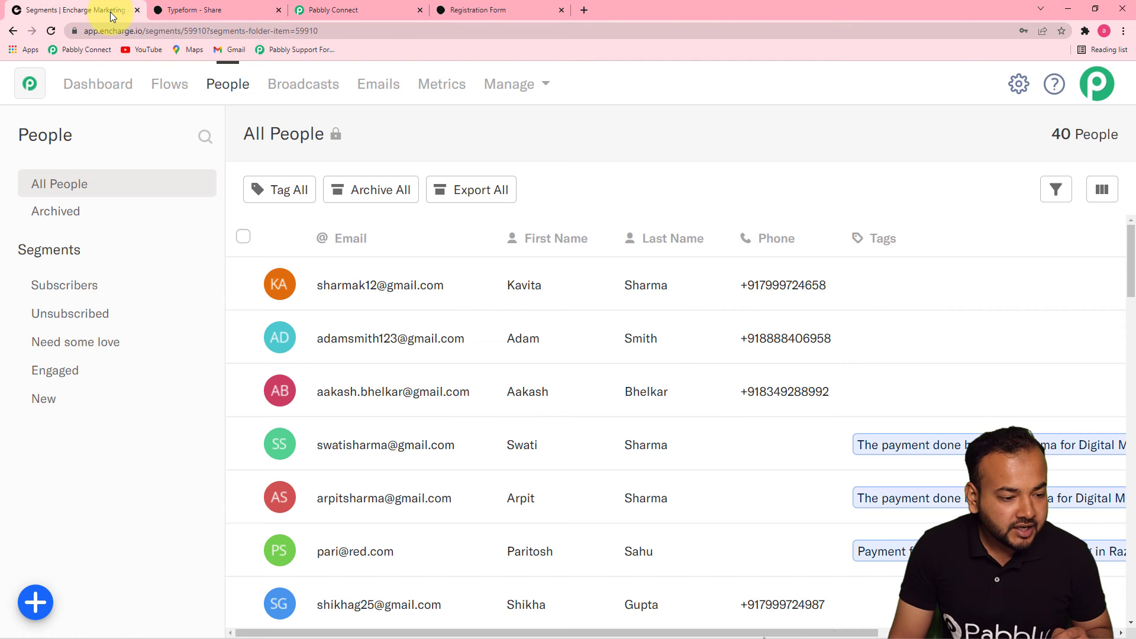
left_click(50, 31)
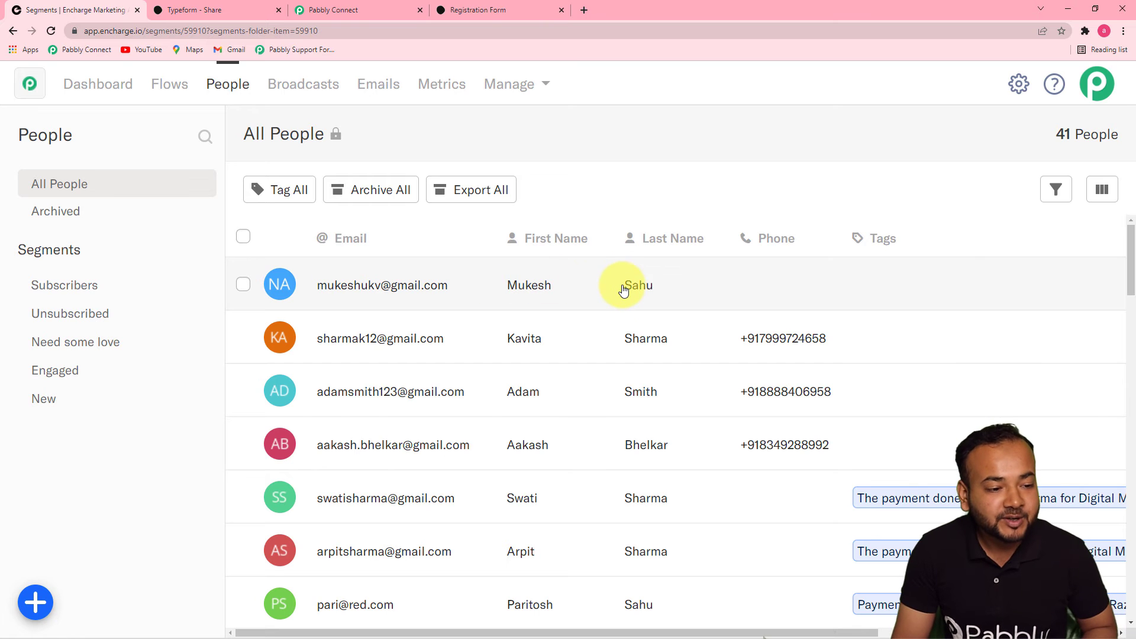
left_click(362, 18)
left_click(1130, 262)
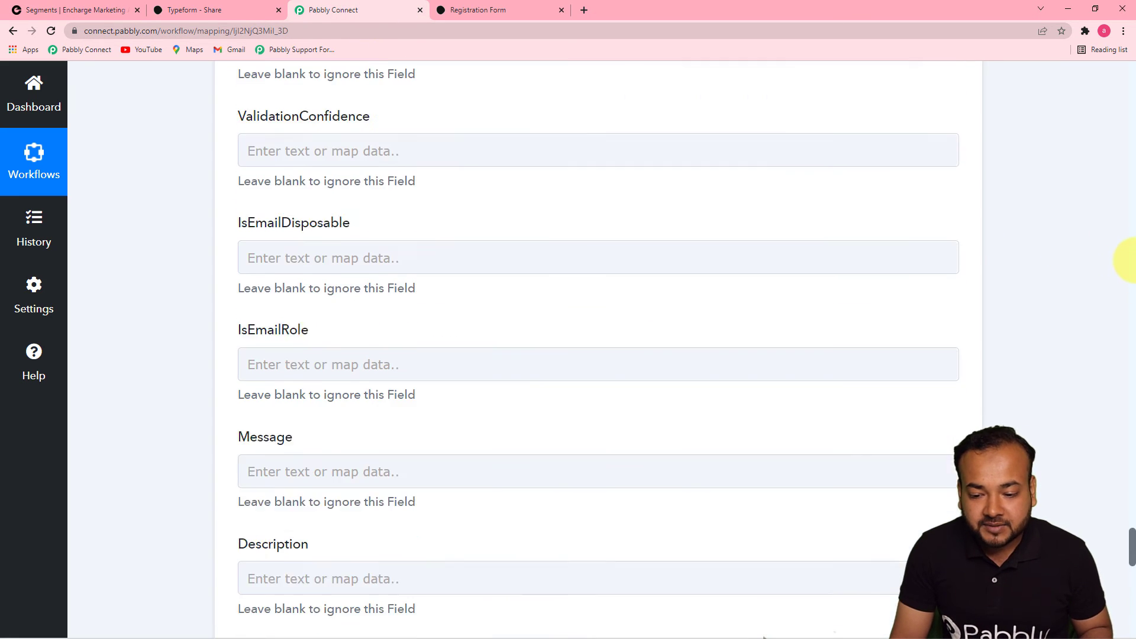
left_click_drag(1130, 263, 1131, 77)
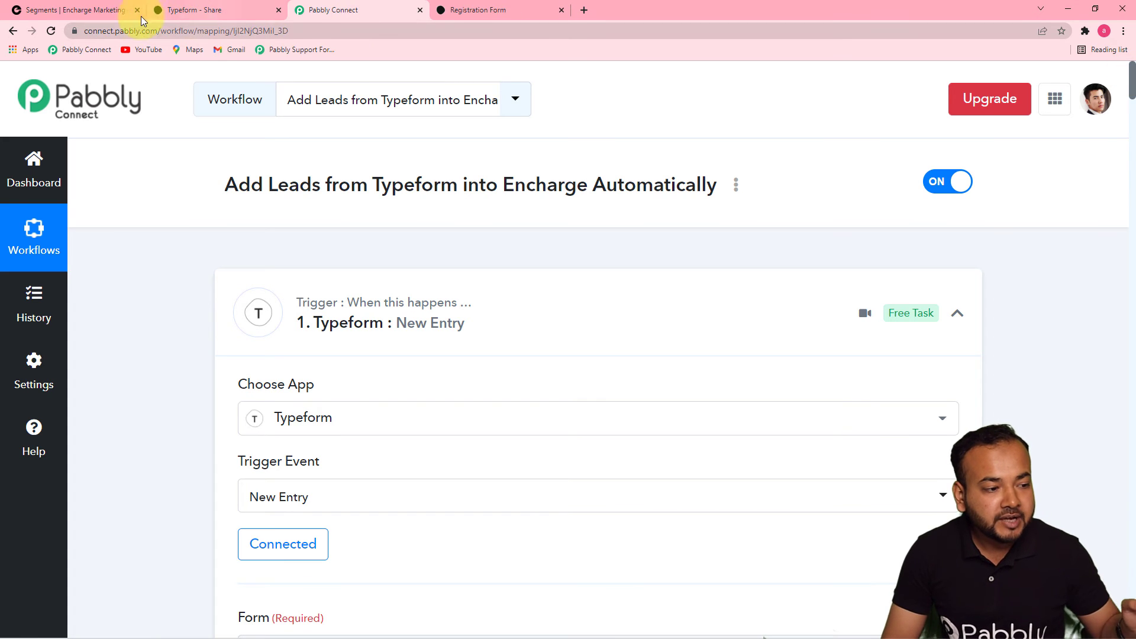
left_click(86, 12)
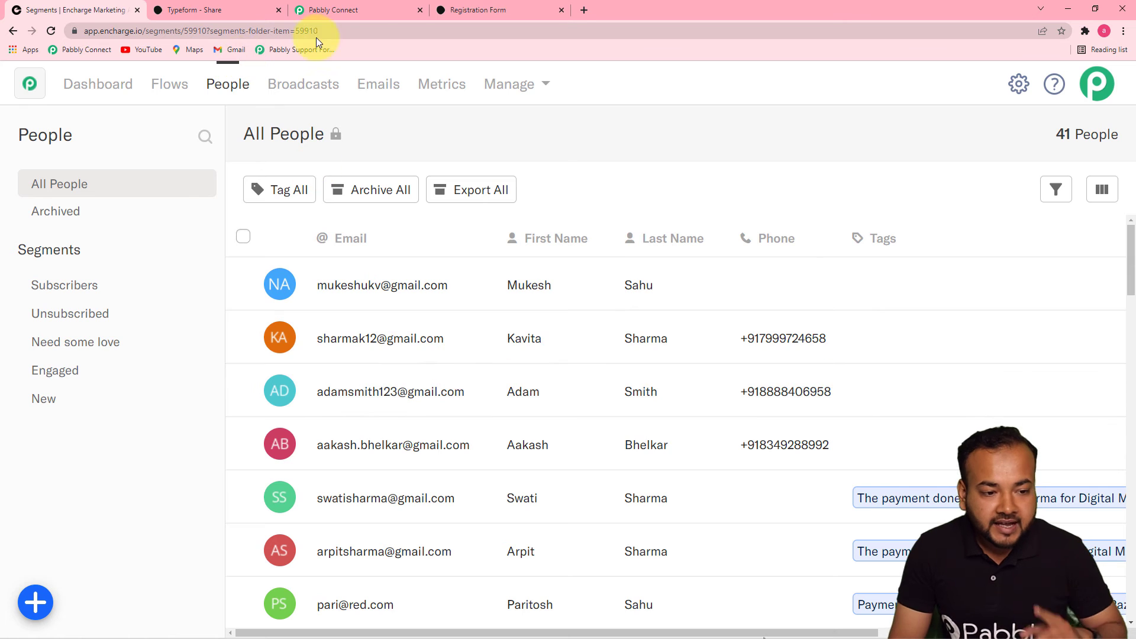
left_click(461, 11)
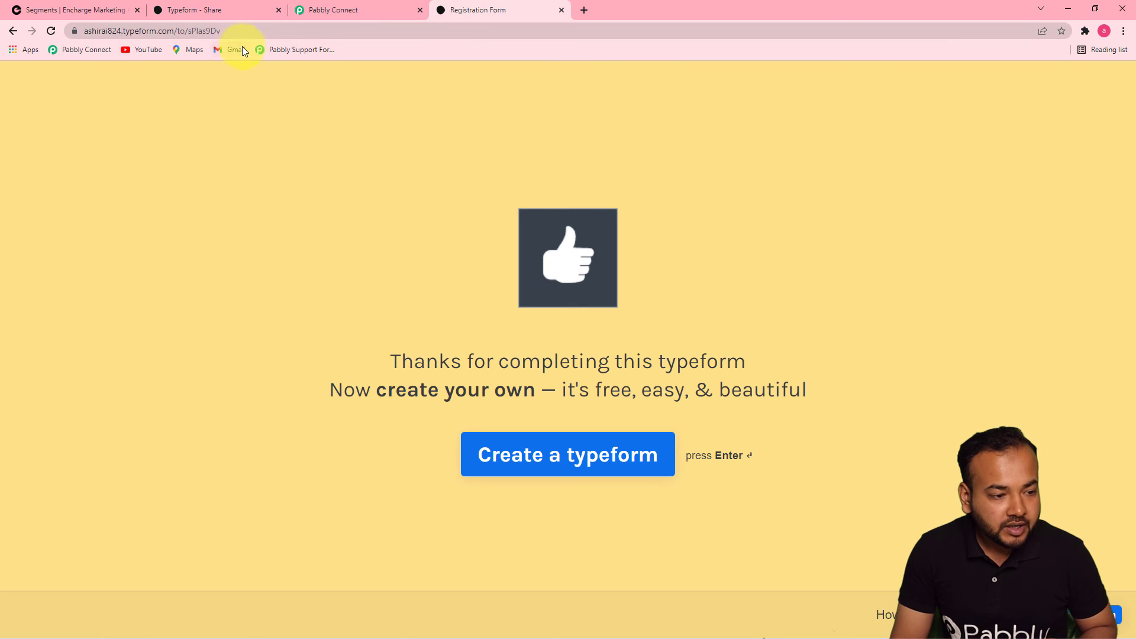
Reload the Registration Form and enter the registrant's first name and last name
left_click(247, 31)
key("Return")
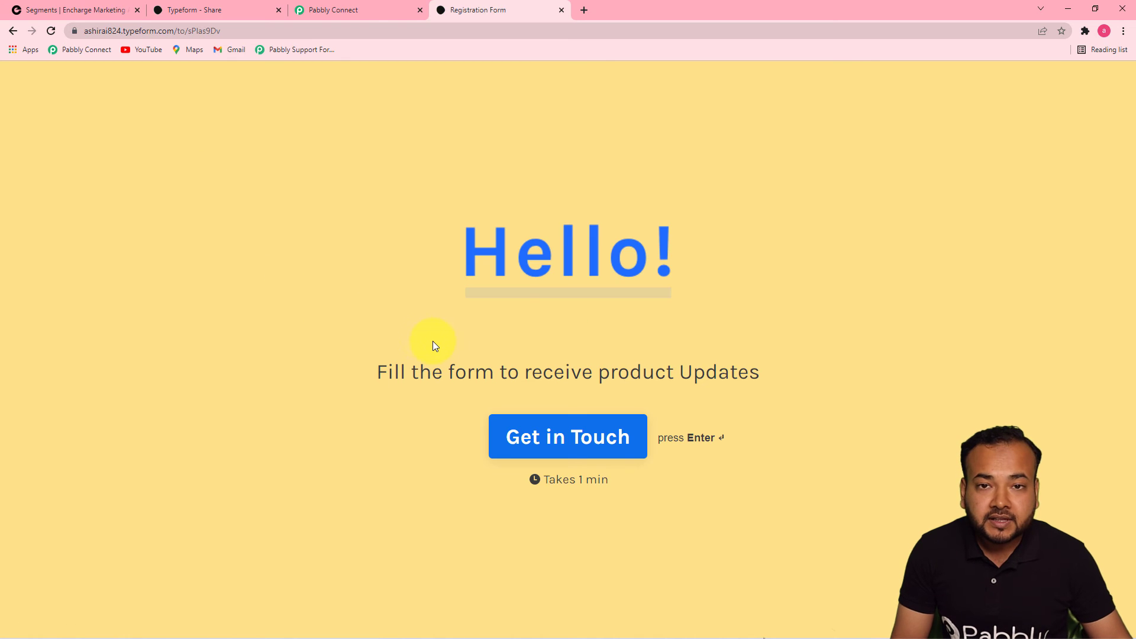
left_click(565, 437)
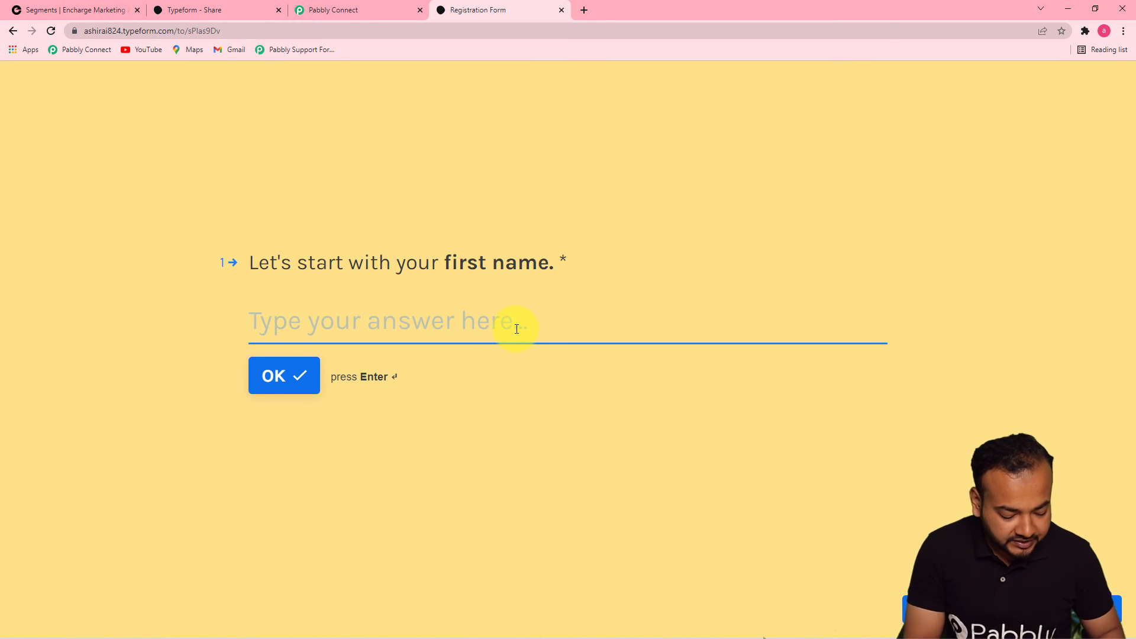
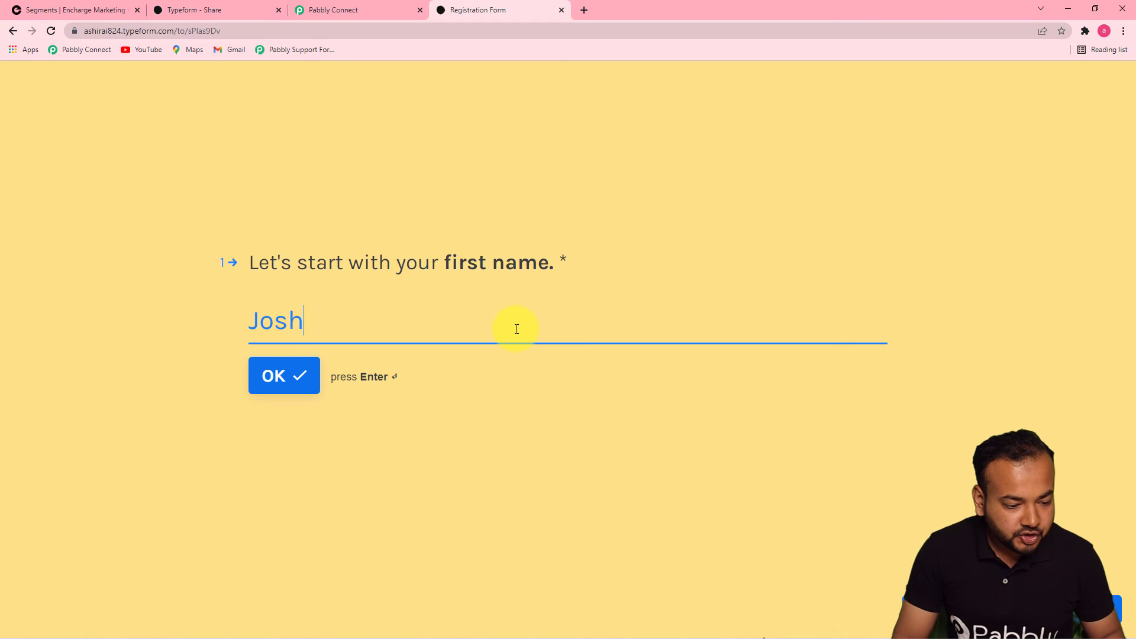
left_click(294, 384)
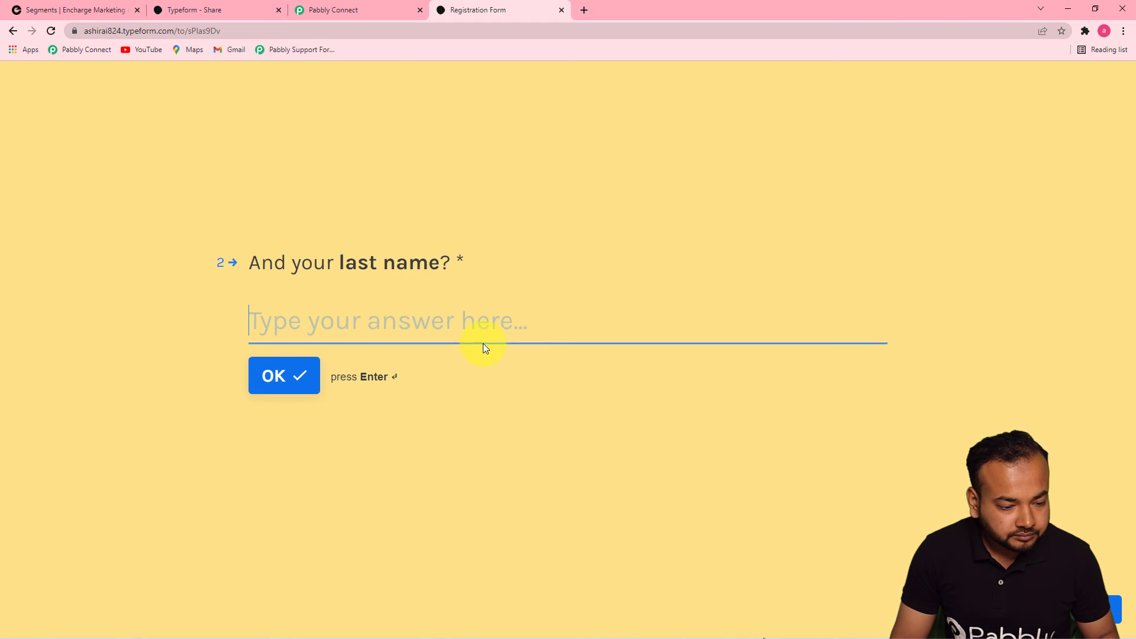
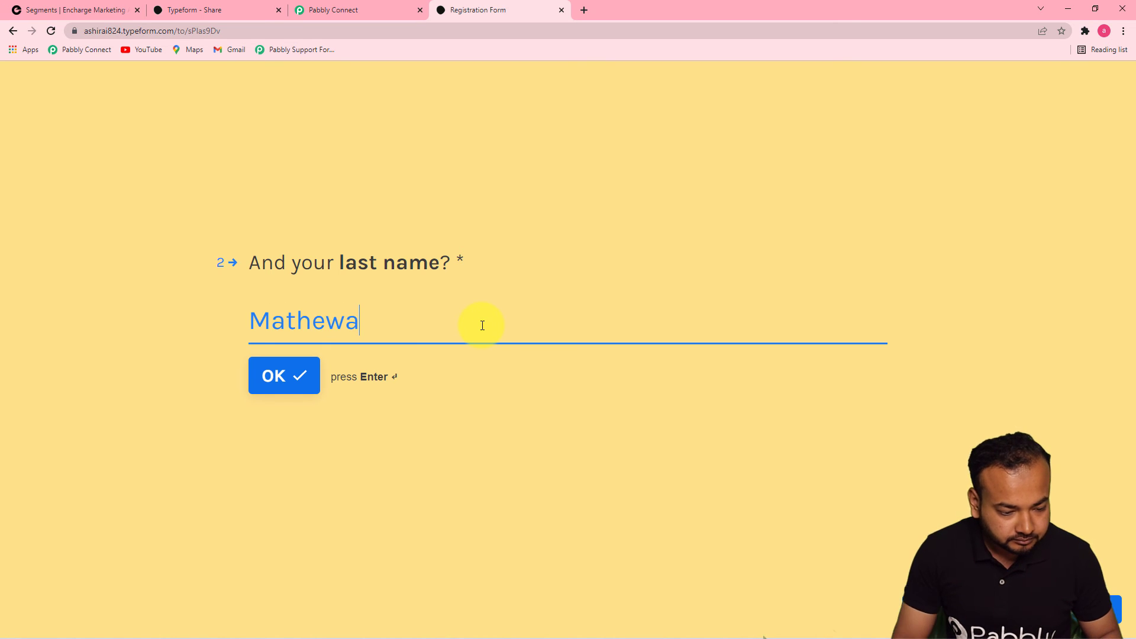
left_click(283, 375)
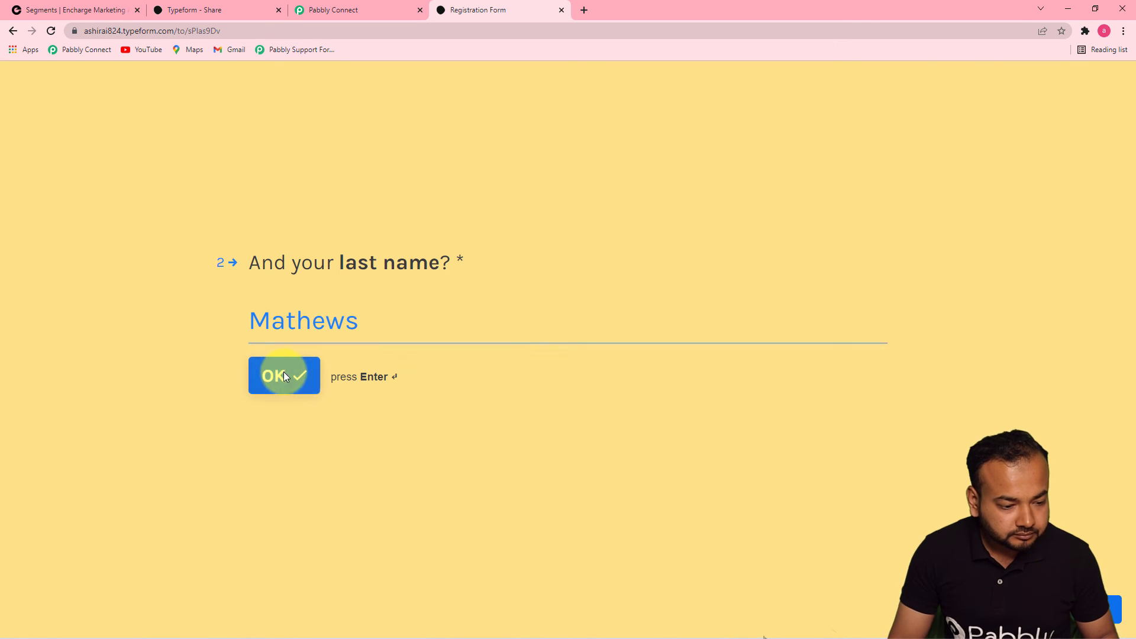
Fill in the registrant's email address, choose Ukraine as the country, and submit the form
left_click(394, 363)
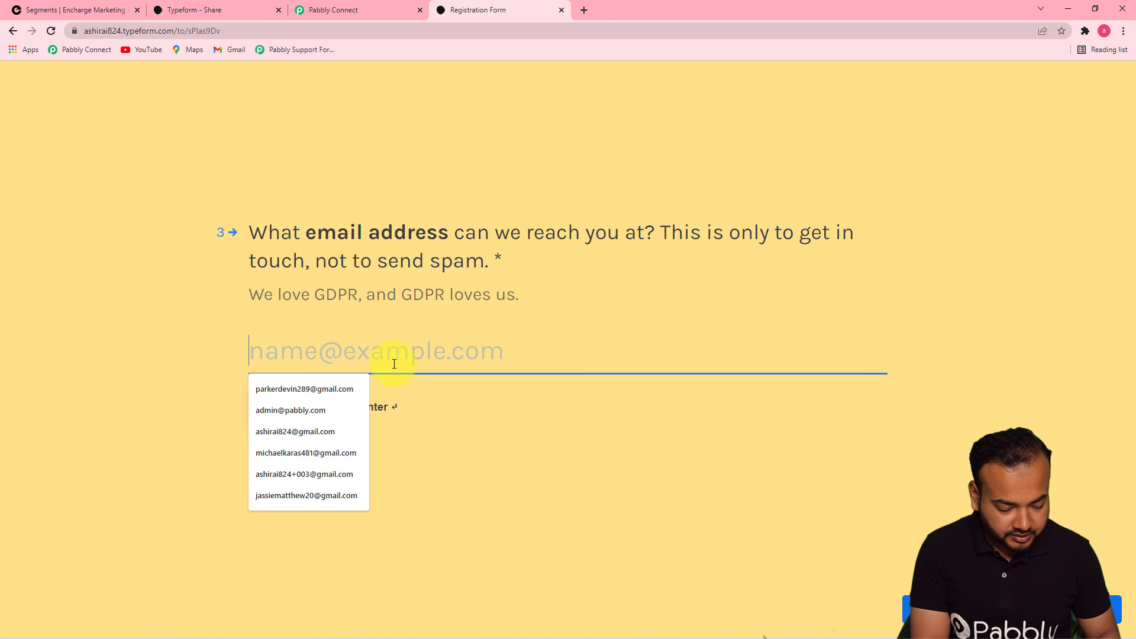
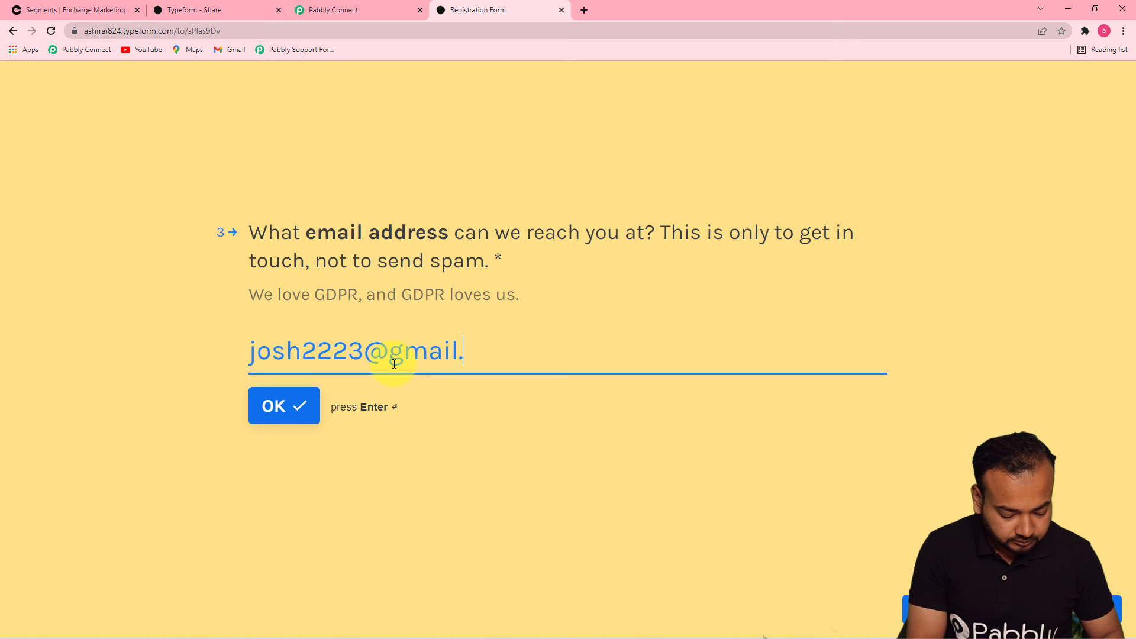
left_click(278, 403)
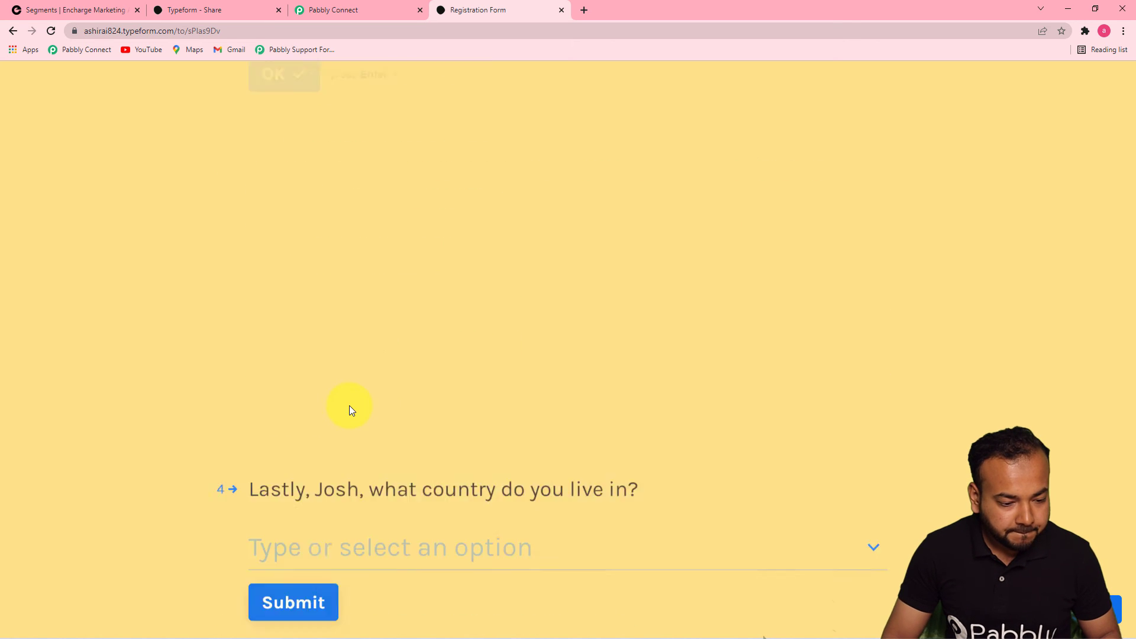
left_click(375, 314)
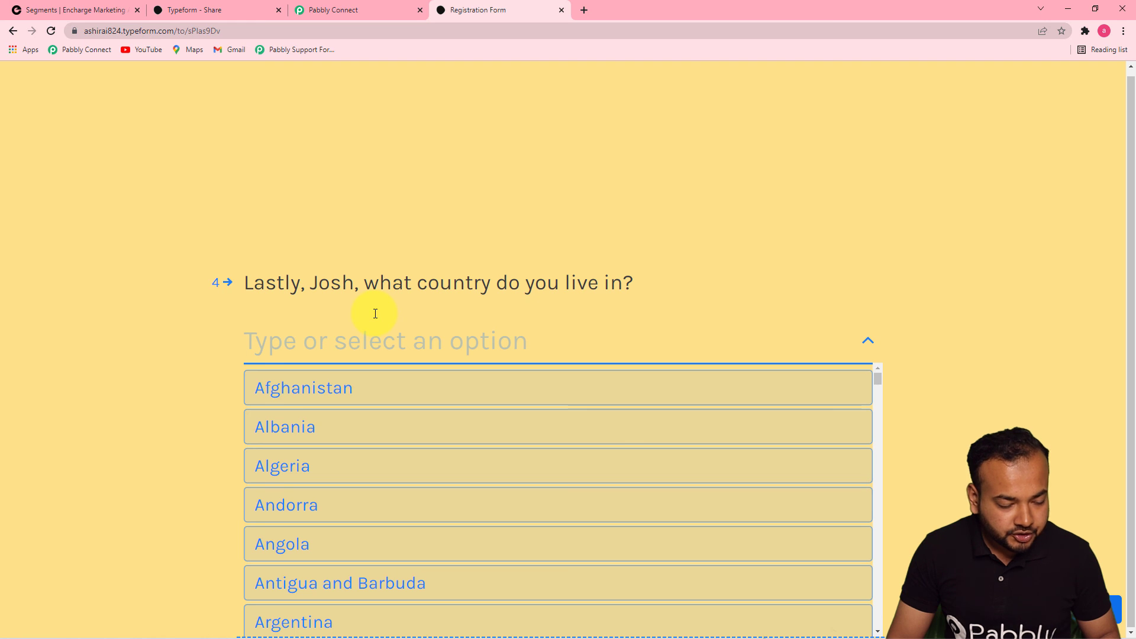
type("uk")
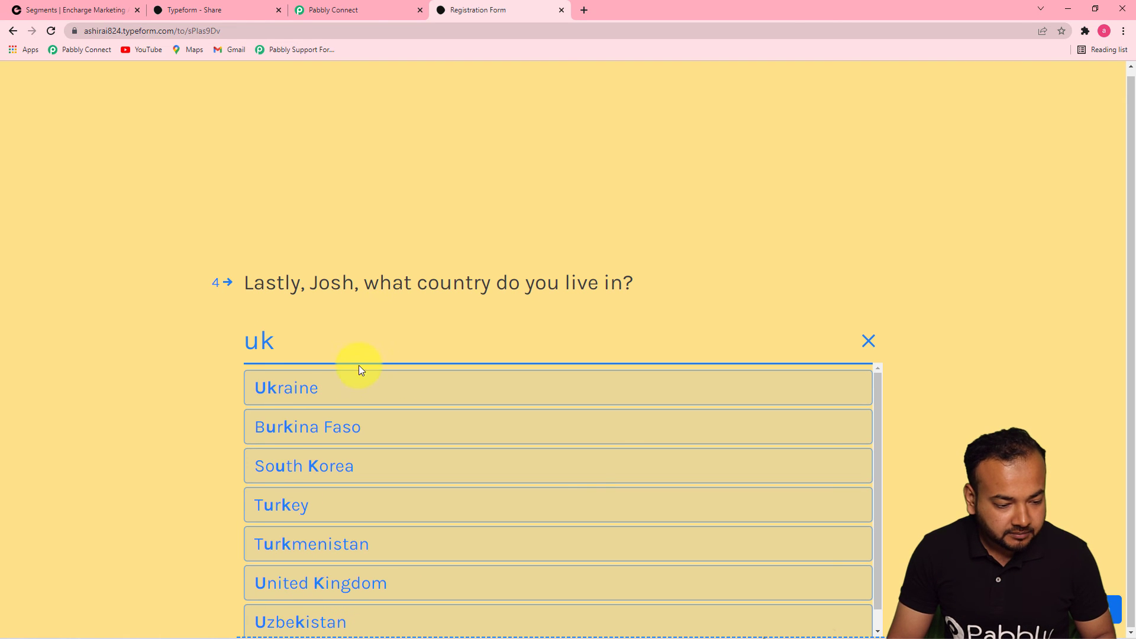
left_click(352, 391)
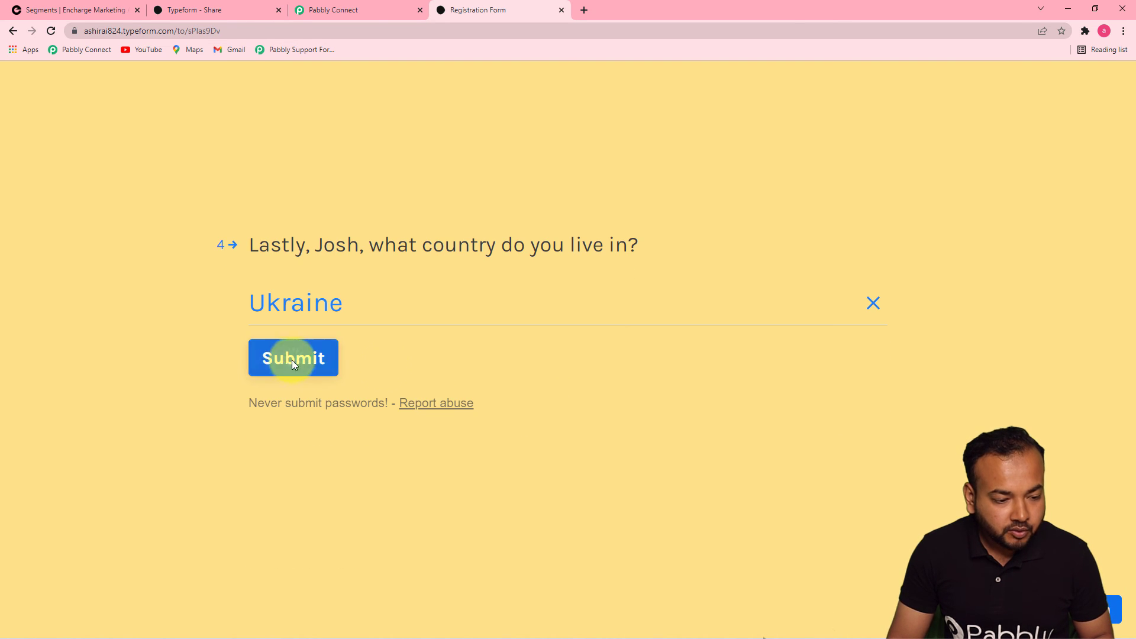
left_click(289, 365)
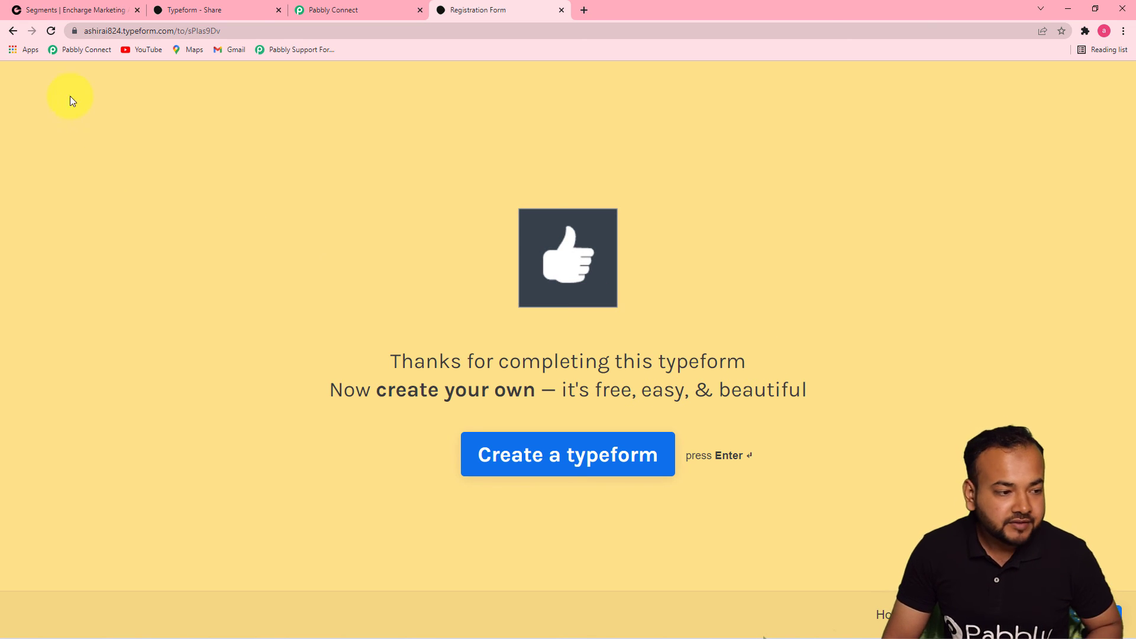
Reload Encharge's People list to see the new registrant at the top, bringing the total to 42
left_click(73, 10)
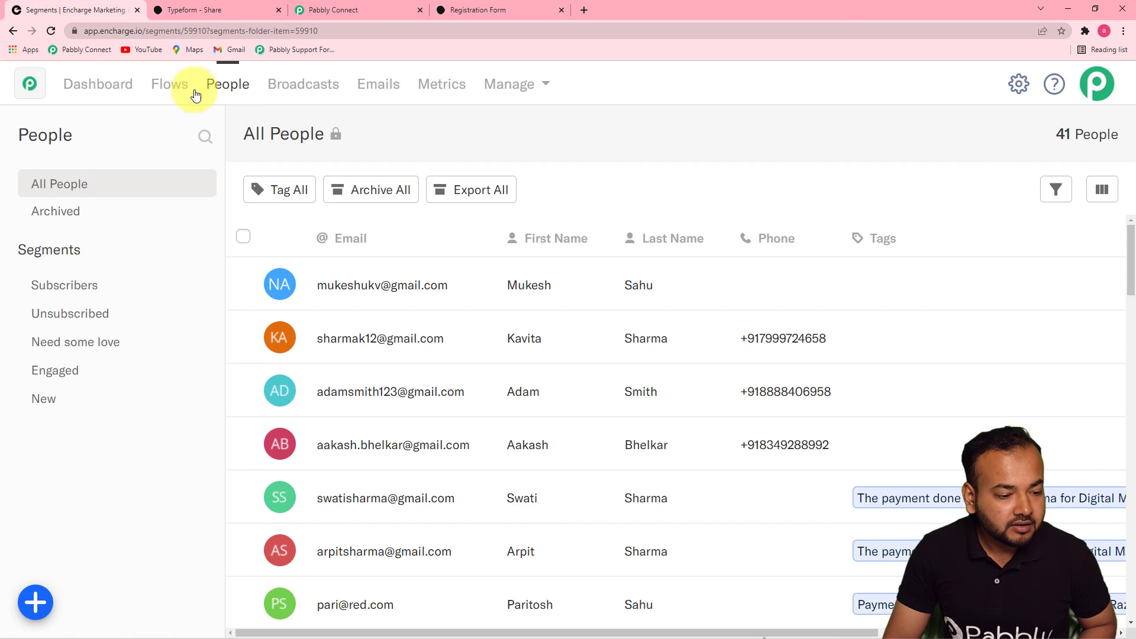
left_click(52, 31)
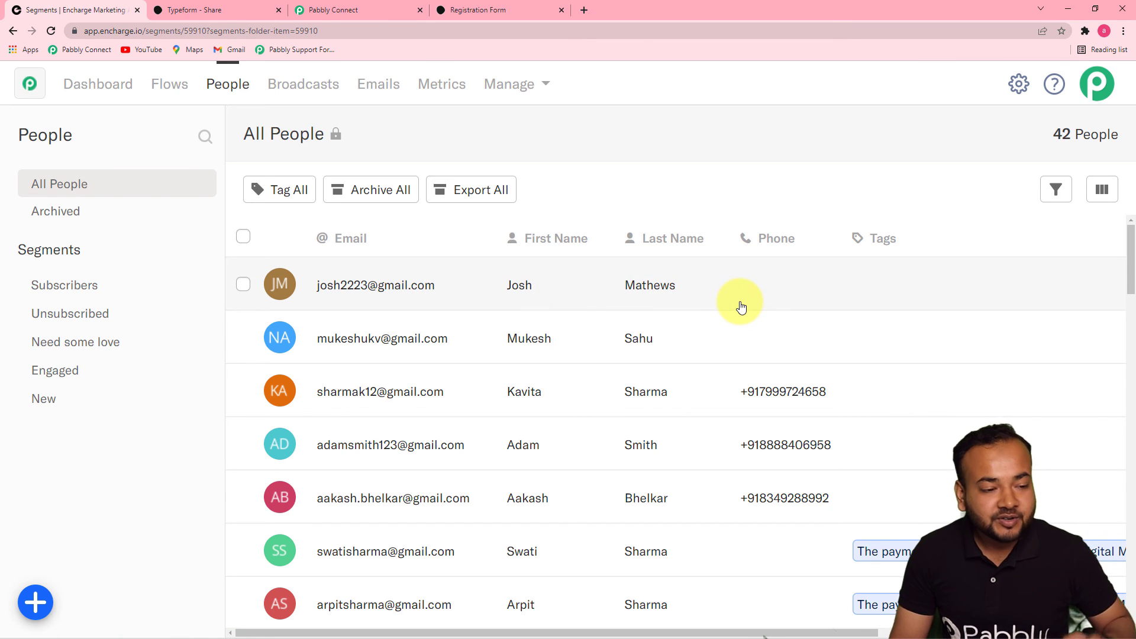
left_click(380, 11)
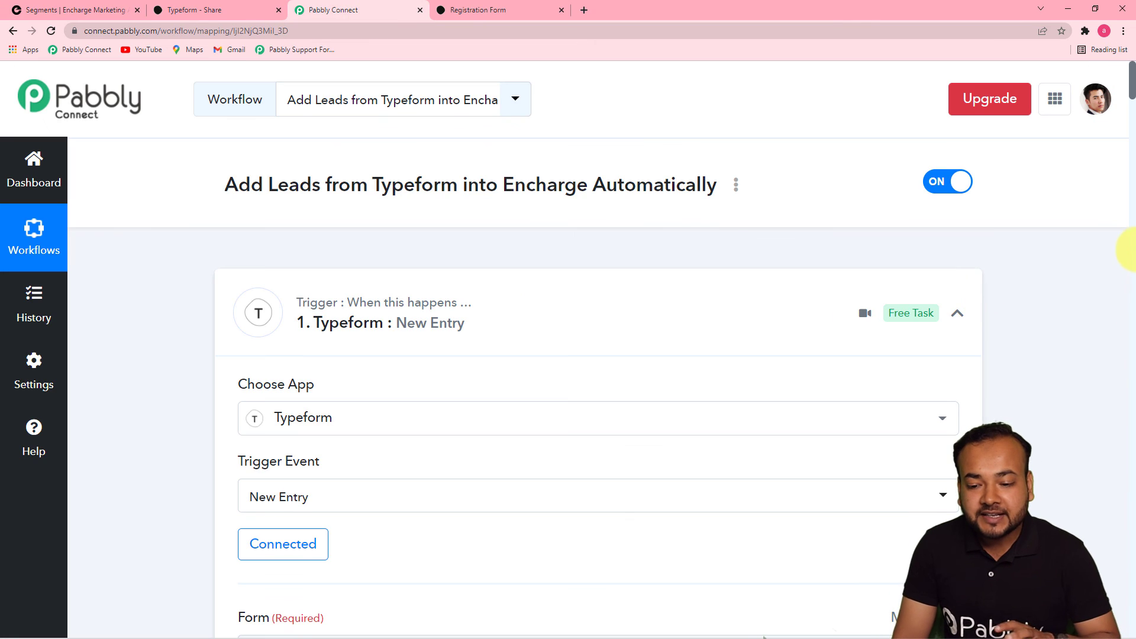